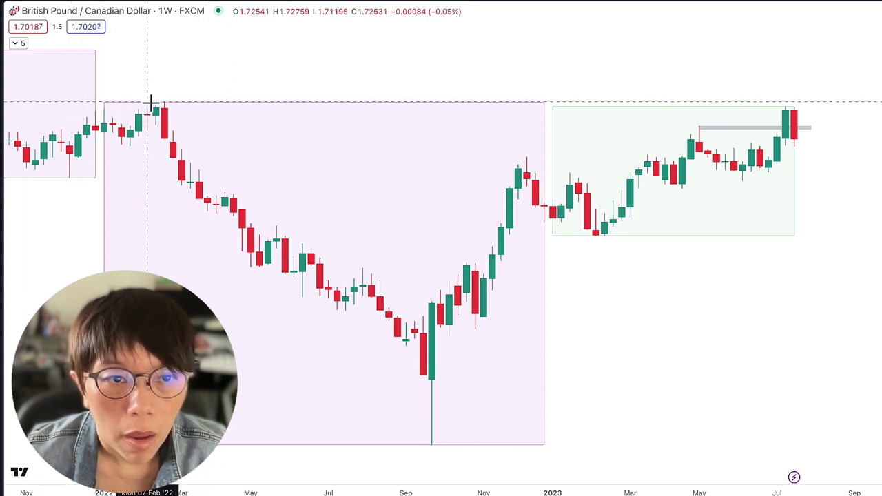
Place horizontal levels at the pink box's top and low, then sketch and clear temporary blue marks.
{"action": "left_click", "coordinate": [104, 102]}
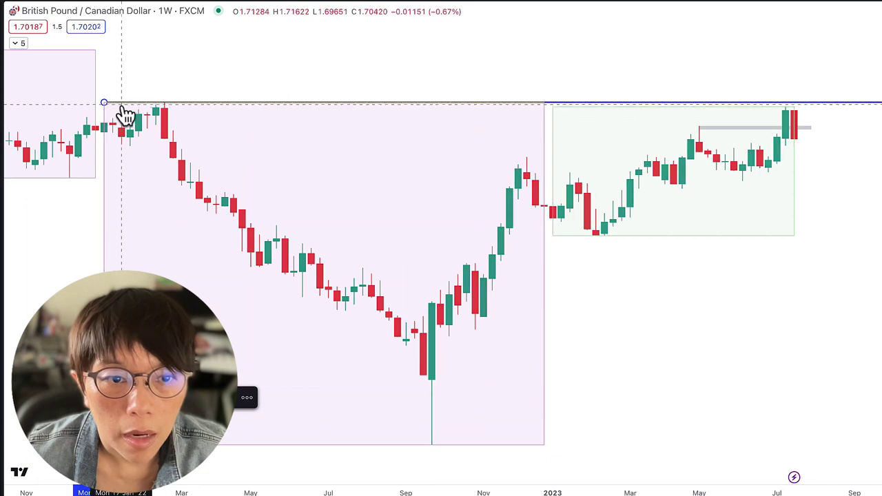
{"action": "left_click", "coordinate": [431, 445]}
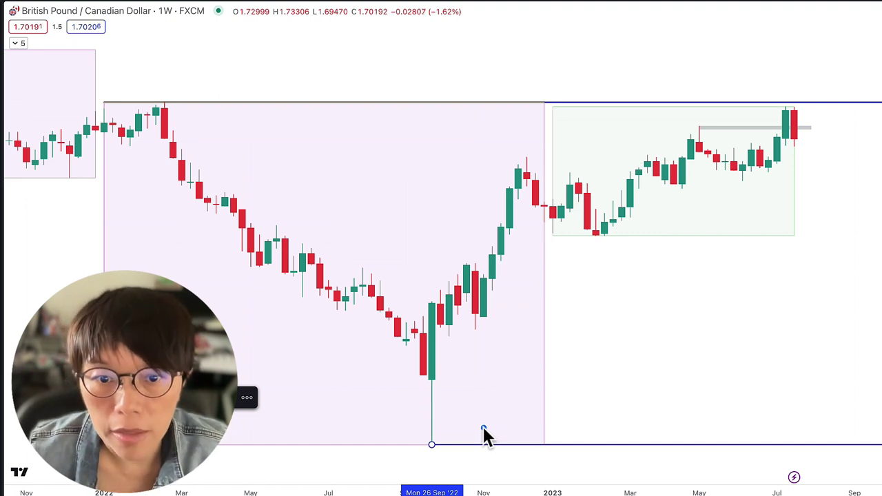
{"action": "left_click_drag", "start_coordinate": [401, 333], "coordinate": [489, 331]}
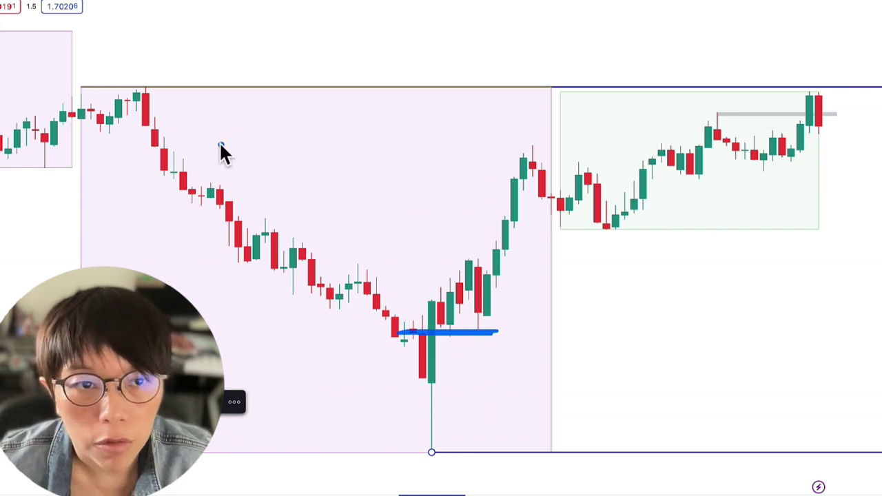
{"action": "left_click_drag", "start_coordinate": [450, 331], "coordinate": [447, 91]}
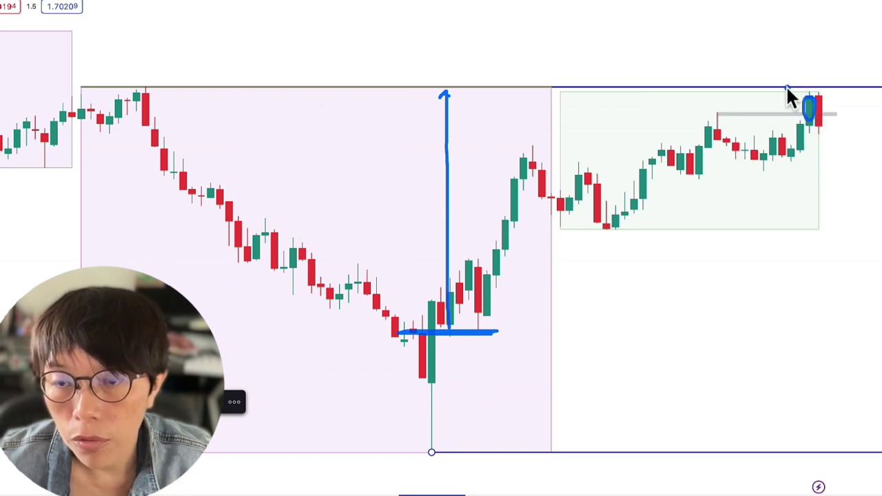
{"action": "left_click_drag", "start_coordinate": [803, 96], "coordinate": [841, 100]}
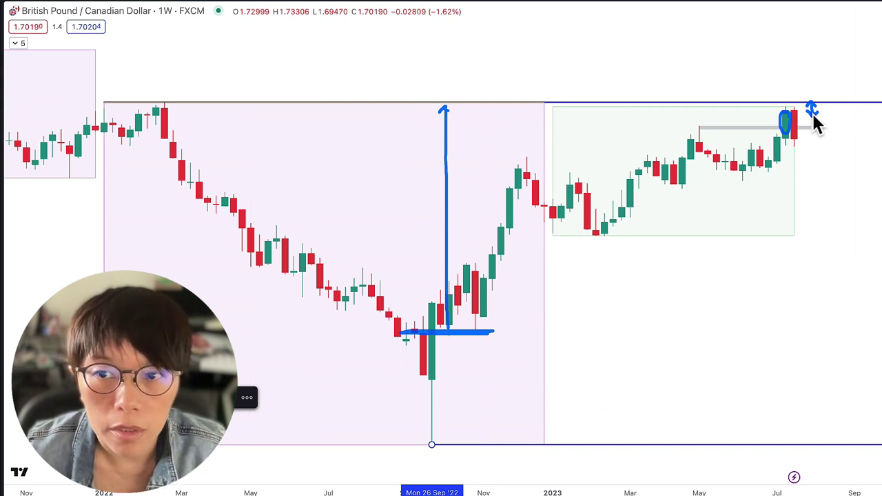
{"action": "key", "text": "Escape"}
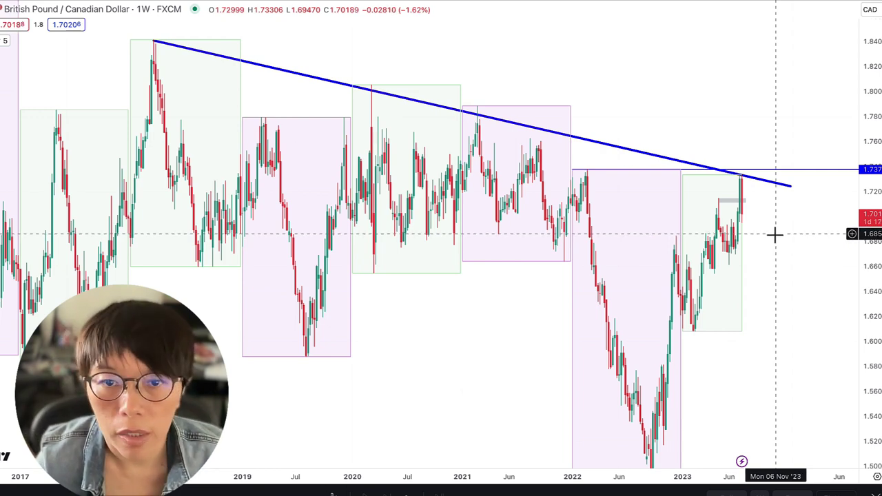
Zoom in and back out to frame the late-2022 to mid-2023 weekly rally.
{"action": "scroll", "coordinate": [775, 235], "scroll_direction": "up", "scroll_amount": 8}
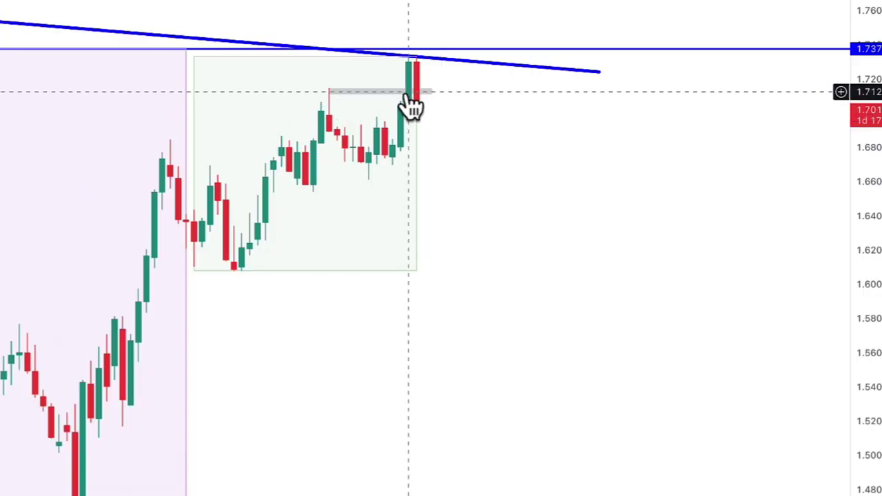
{"action": "scroll", "coordinate": [662, 213], "scroll_direction": "down", "scroll_amount": 5}
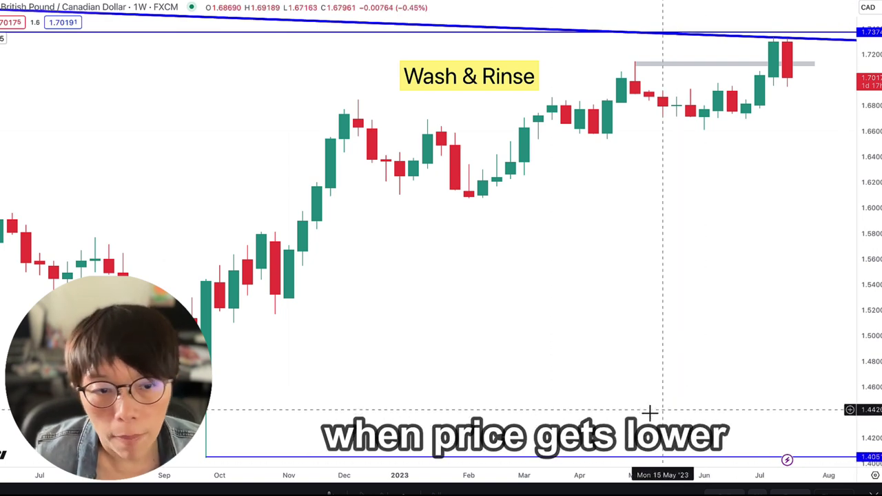
Pan back to August 2022 and underline the first broken low, numbering the candles 1 and 2 in blue.
{"action": "scroll", "coordinate": [449, 368], "scroll_direction": "left", "scroll_amount": 5}
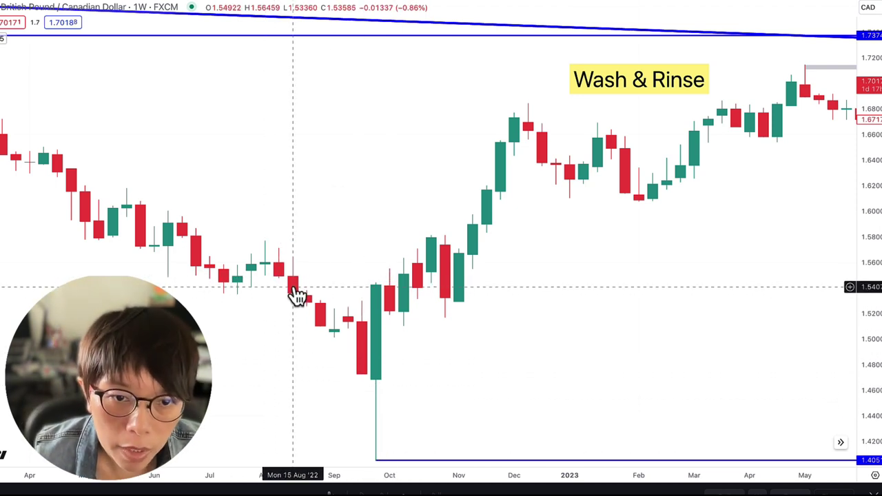
{"action": "scroll", "coordinate": [302, 371], "scroll_direction": "up", "scroll_amount": 2}
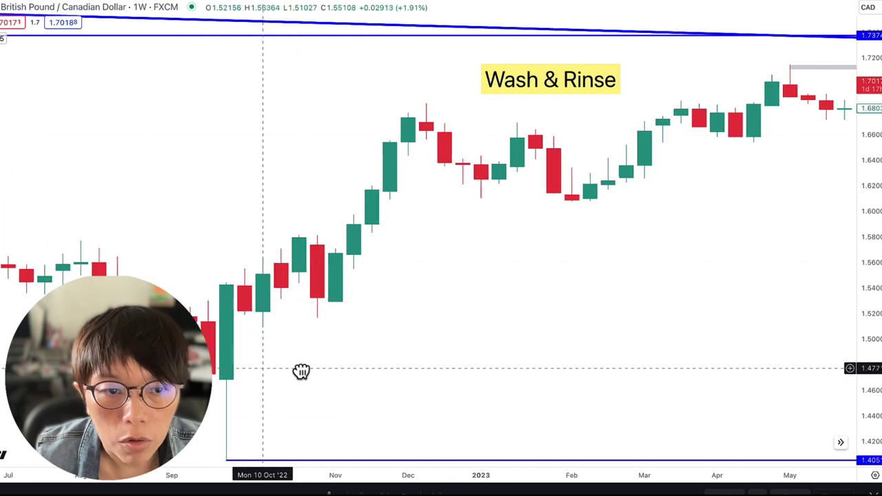
{"action": "left_click_drag", "start_coordinate": [302, 371], "coordinate": [341, 282]}
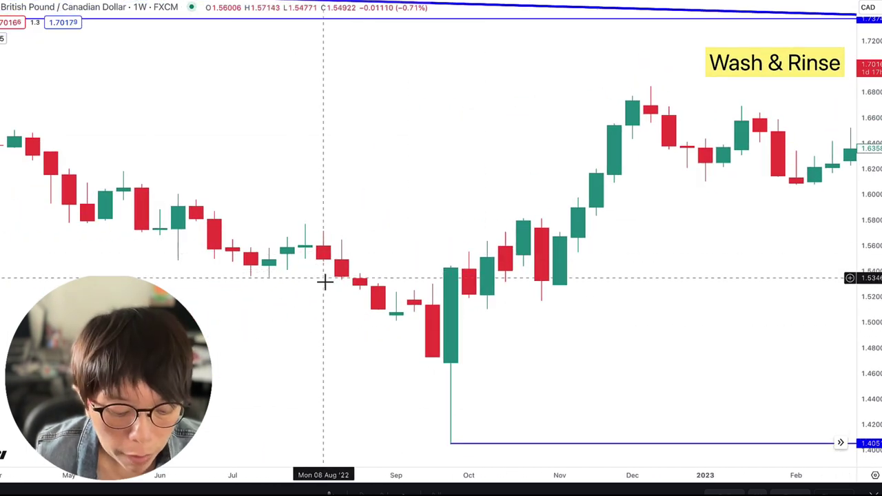
{"action": "left_click_drag", "start_coordinate": [322, 262], "coordinate": [358, 264]}
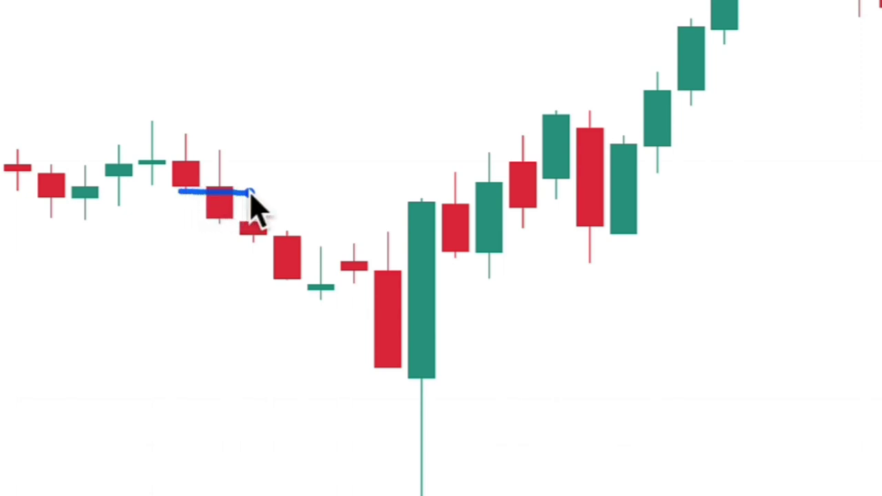
{"action": "left_click_drag", "start_coordinate": [251, 195], "coordinate": [252, 194]}
{"action": "mouse_move", "coordinate": [213, 233]}
{"action": "left_mouse_down"}
{"action": "mouse_move", "coordinate": [213, 253]}
{"action": "mouse_move", "coordinate": [214, 241]}
{"action": "left_mouse_up"}
{"action": "left_click_drag", "start_coordinate": [185, 200], "coordinate": [182, 232]}
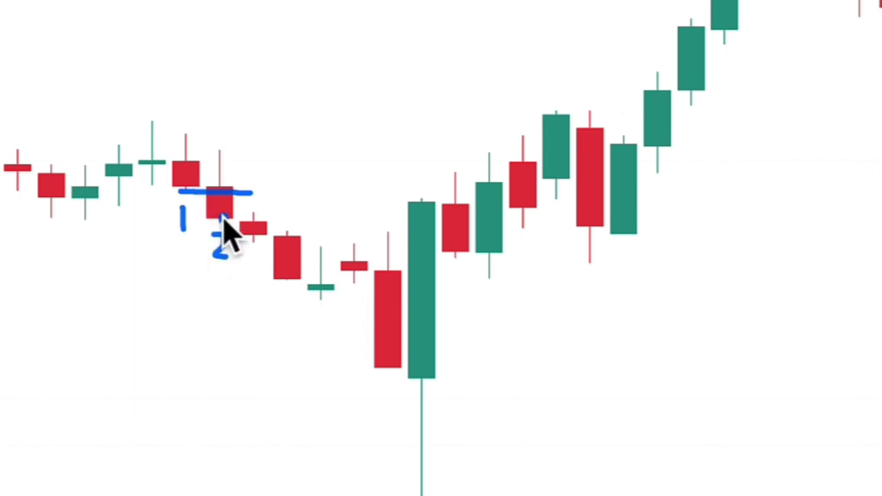
{"action": "left_click_drag", "start_coordinate": [183, 209], "coordinate": [188, 202]}
{"action": "key", "text": "ctrl+z"}
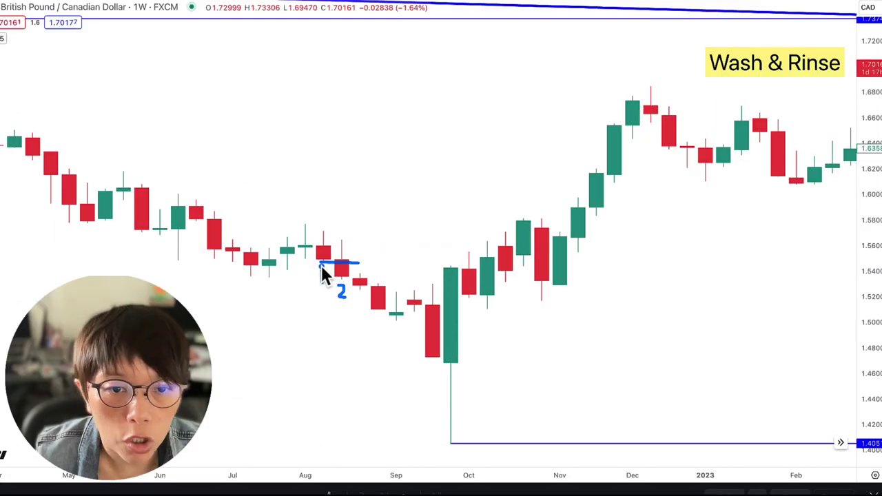
{"action": "left_click_drag", "start_coordinate": [321, 269], "coordinate": [321, 283]}
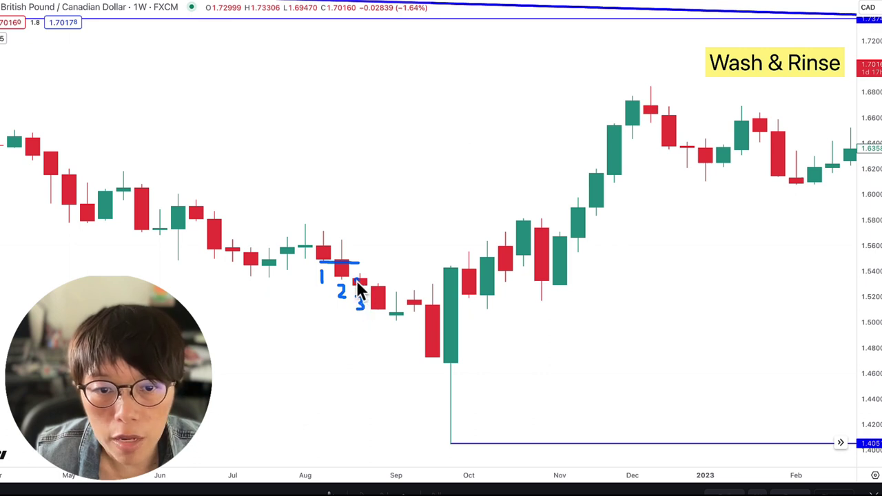
Underline the next broken lows and write blue counts 3 through 7 beneath the falling candles.
{"action": "left_click_drag", "start_coordinate": [341, 279], "coordinate": [381, 277]}
{"action": "left_click_drag", "start_coordinate": [377, 328], "coordinate": [379, 337]}
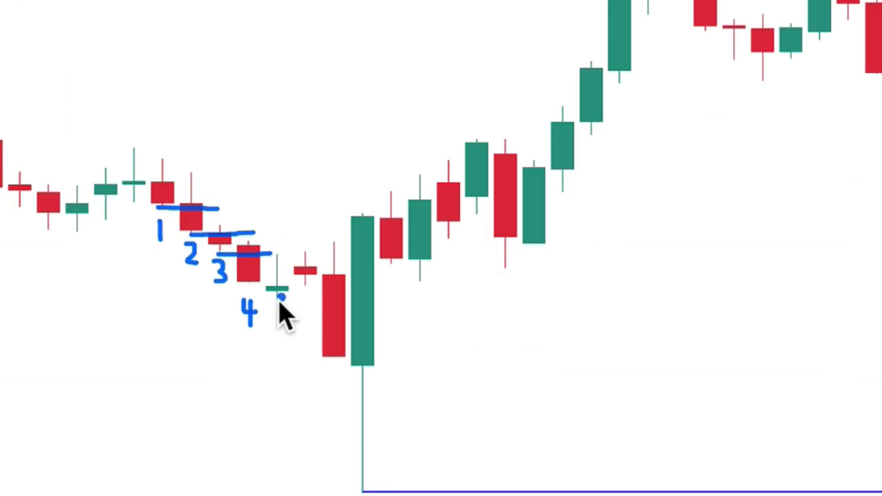
{"action": "mouse_move", "coordinate": [278, 316]}
{"action": "left_mouse_down"}
{"action": "mouse_move", "coordinate": [283, 324]}
{"action": "mouse_move", "coordinate": [267, 285]}
{"action": "left_mouse_up"}
{"action": "left_click_drag", "start_coordinate": [243, 282], "coordinate": [291, 283]}
{"action": "left_click_drag", "start_coordinate": [276, 376], "coordinate": [278, 379]}
{"action": "key", "text": "ctrl+z"}
{"action": "mouse_move", "coordinate": [307, 307]}
{"action": "left_mouse_down"}
{"action": "mouse_move", "coordinate": [307, 331]}
{"action": "mouse_move", "coordinate": [304, 324]}
{"action": "left_mouse_up"}
{"action": "left_click", "coordinate": [328, 370]}
{"action": "mouse_move", "coordinate": [328, 370]}
{"action": "left_mouse_down"}
{"action": "mouse_move", "coordinate": [340, 370]}
{"action": "mouse_move", "coordinate": [337, 392]}
{"action": "left_mouse_up"}
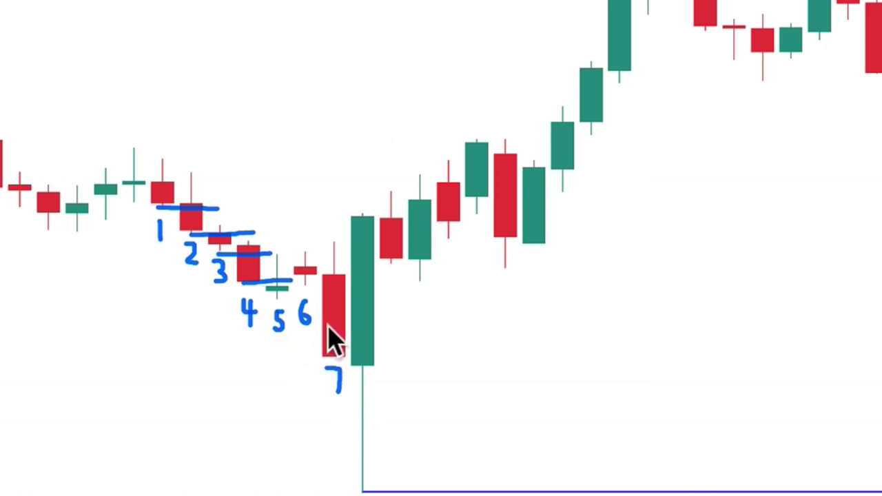
{"action": "left_click", "coordinate": [308, 288]}
{"action": "left_click_drag", "start_coordinate": [308, 288], "coordinate": [352, 287]}
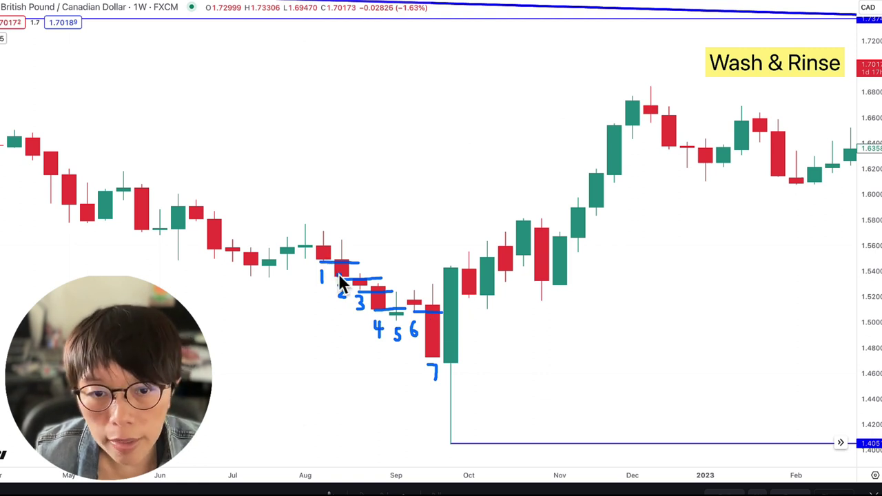
Extend the line under 6, write 8 on the green candle, and arrow up to the December peak.
{"action": "left_click", "coordinate": [390, 345]}
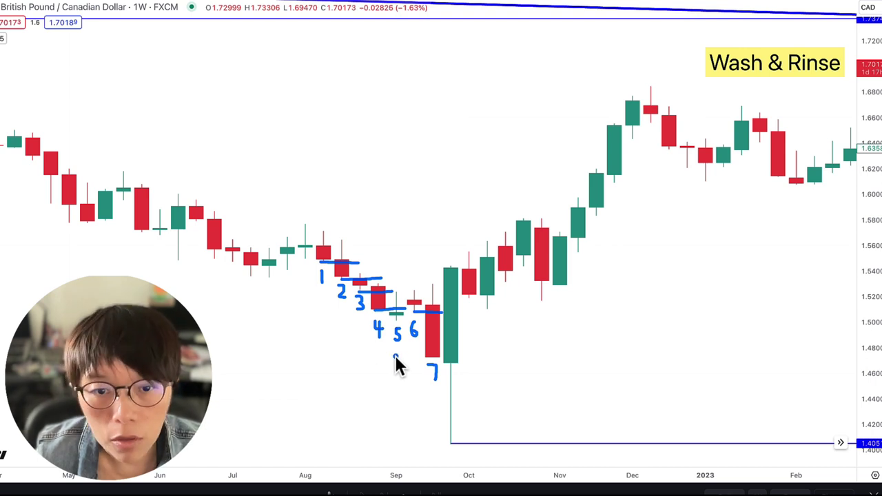
{"action": "left_click", "coordinate": [365, 301]}
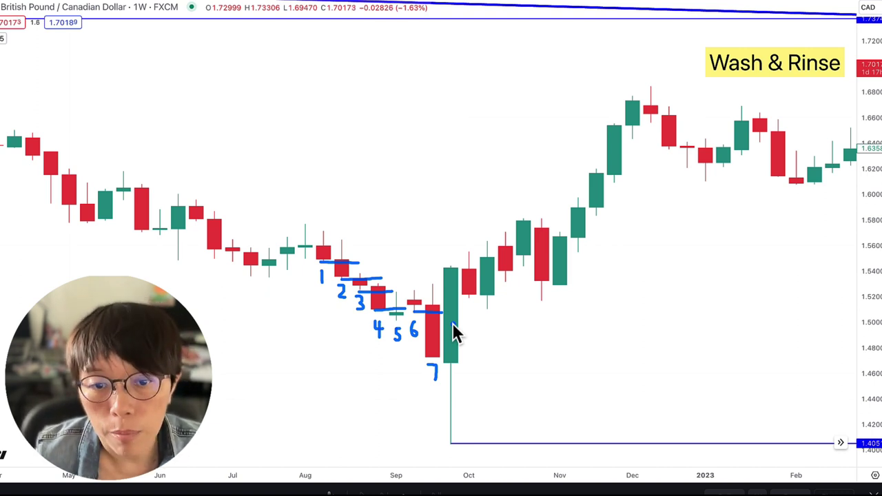
{"action": "left_click_drag", "start_coordinate": [432, 312], "coordinate": [467, 312]}
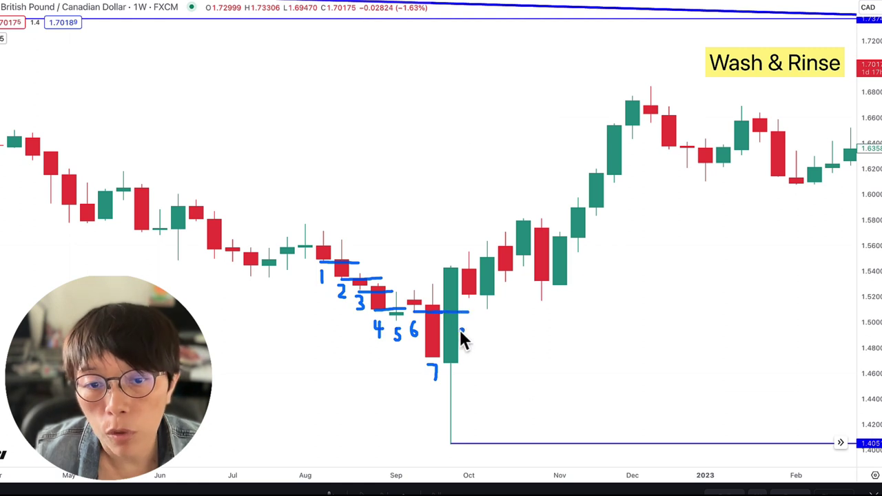
{"action": "mouse_move", "coordinate": [457, 377]}
{"action": "left_mouse_down"}
{"action": "mouse_move", "coordinate": [448, 394]}
{"action": "mouse_move", "coordinate": [457, 379]}
{"action": "left_mouse_up"}
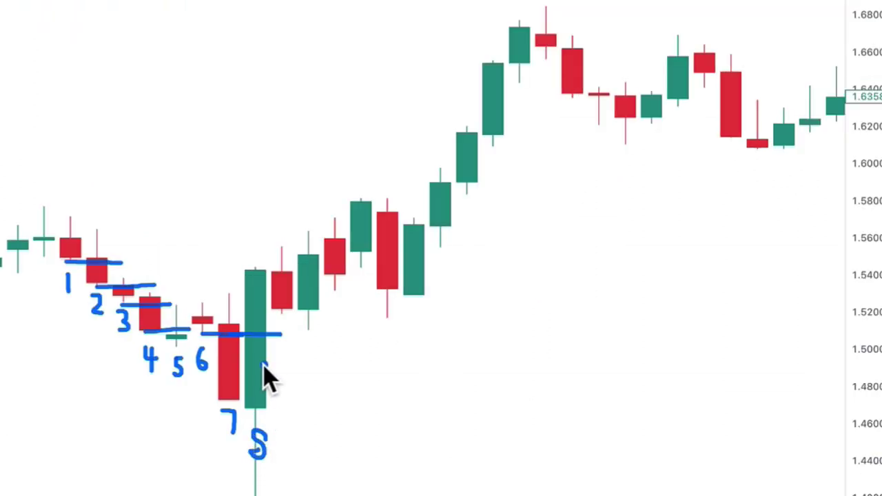
{"action": "left_click_drag", "start_coordinate": [258, 397], "coordinate": [262, 351]}
{"action": "mouse_move", "coordinate": [276, 335]}
{"action": "left_mouse_down"}
{"action": "mouse_move", "coordinate": [423, 220]}
{"action": "mouse_move", "coordinate": [505, 26]}
{"action": "mouse_move", "coordinate": [527, 39]}
{"action": "left_mouse_up"}
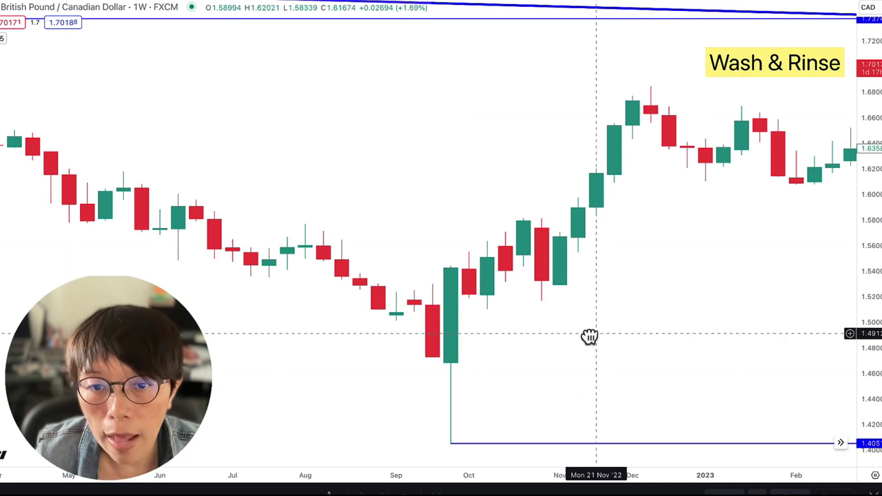
{"action": "left_click_drag", "start_coordinate": [590, 337], "coordinate": [462, 337]}
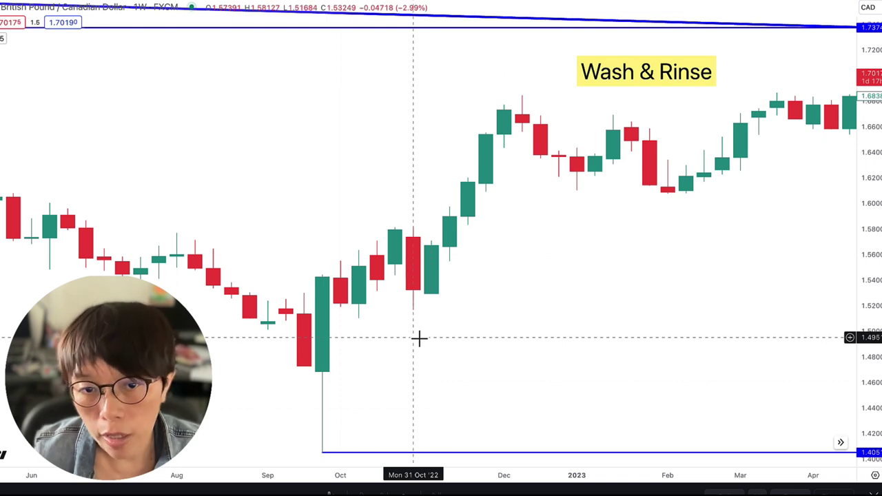
Reposition to the late-2022 rally, write counts 1 and 2, and draw break lines above candles 2 and 3.
{"action": "scroll", "coordinate": [423, 344], "scroll_direction": "up", "scroll_amount": 2}
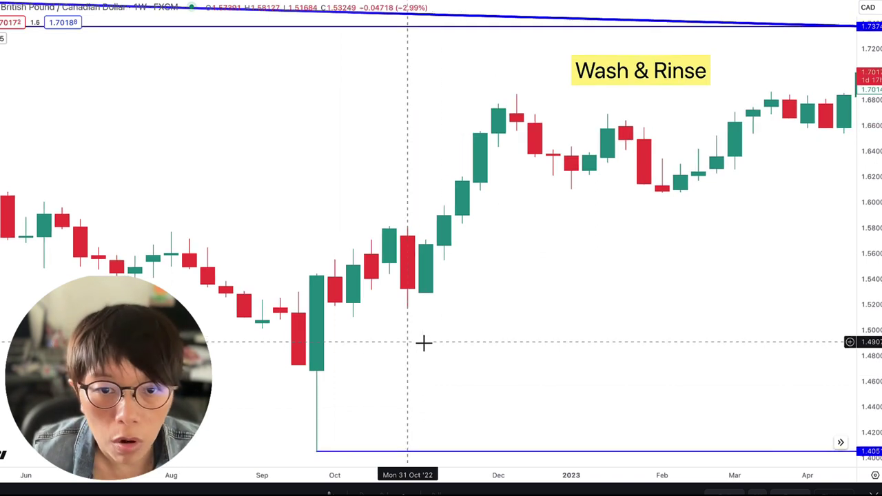
{"action": "left_click_drag", "start_coordinate": [441, 344], "coordinate": [512, 331]}
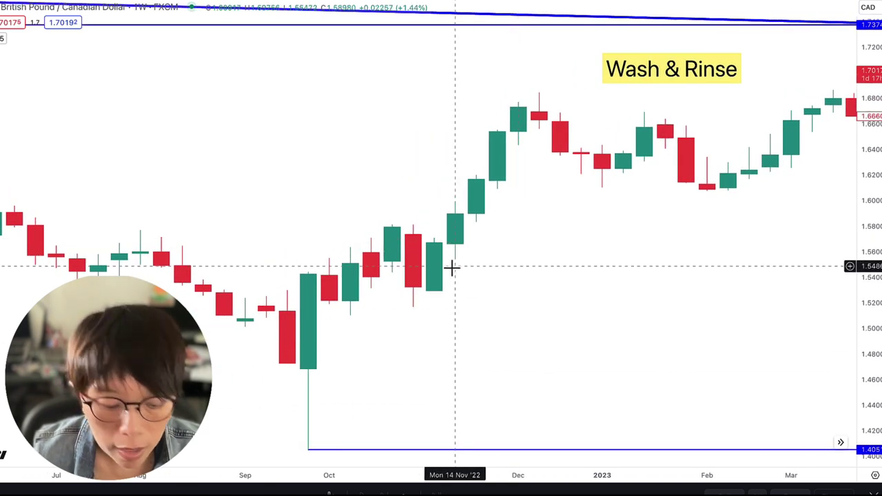
{"action": "left_click_drag", "start_coordinate": [455, 262], "coordinate": [465, 276]}
{"action": "left_click_drag", "start_coordinate": [439, 305], "coordinate": [445, 308]}
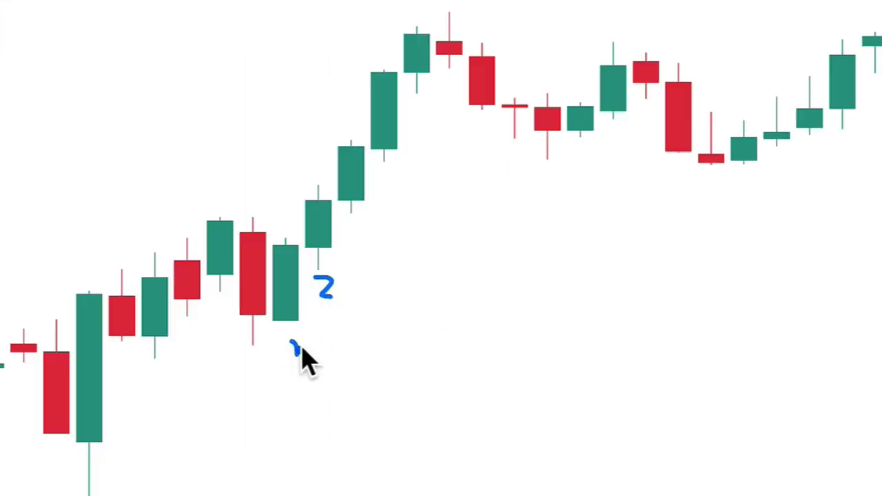
{"action": "left_click_drag", "start_coordinate": [315, 277], "coordinate": [321, 257]}
{"action": "left_click_drag", "start_coordinate": [270, 340], "coordinate": [271, 335]}
{"action": "left_click_drag", "start_coordinate": [275, 236], "coordinate": [406, 238]}
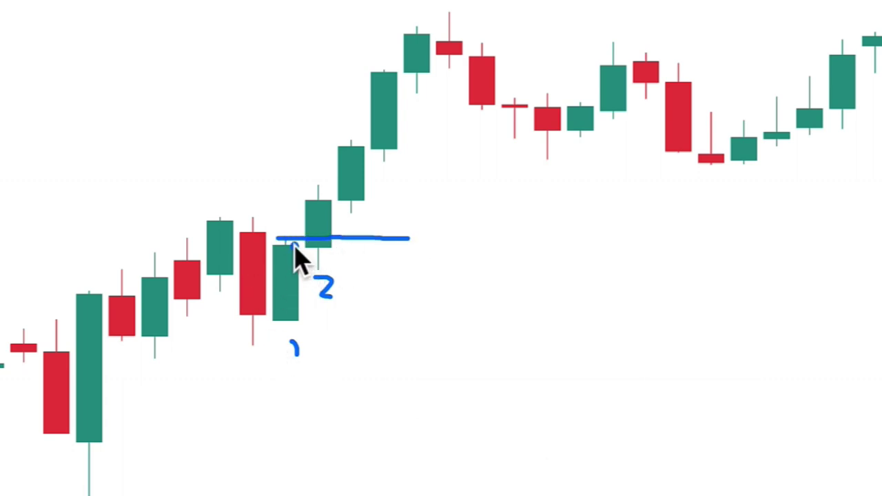
{"action": "mouse_move", "coordinate": [352, 199]}
{"action": "left_mouse_down"}
{"action": "mouse_move", "coordinate": [356, 230]}
{"action": "mouse_move", "coordinate": [360, 221]}
{"action": "left_mouse_up"}
{"action": "left_click_drag", "start_coordinate": [305, 185], "coordinate": [388, 184]}
{"action": "left_click_drag", "start_coordinate": [403, 260], "coordinate": [404, 262]}
Write counts 4, 5 and 6 with higher break lines, extending the line atop candle 5.
{"action": "mouse_move", "coordinate": [375, 166]}
{"action": "left_mouse_down"}
{"action": "mouse_move", "coordinate": [378, 182]}
{"action": "mouse_move", "coordinate": [390, 175]}
{"action": "mouse_move", "coordinate": [390, 201]}
{"action": "left_mouse_up"}
{"action": "left_click", "coordinate": [346, 142]}
{"action": "left_click_drag", "start_coordinate": [336, 138], "coordinate": [444, 139]}
{"action": "left_click", "coordinate": [413, 100]}
{"action": "mouse_move", "coordinate": [414, 100]}
{"action": "left_mouse_down"}
{"action": "mouse_move", "coordinate": [422, 118]}
{"action": "mouse_move", "coordinate": [427, 98]}
{"action": "left_mouse_up"}
{"action": "left_click_drag", "start_coordinate": [372, 67], "coordinate": [428, 67]}
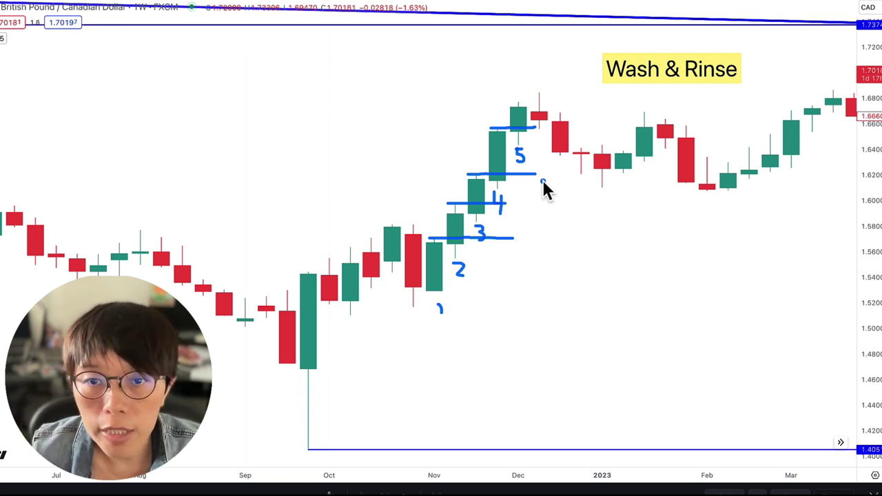
{"action": "left_click_drag", "start_coordinate": [542, 142], "coordinate": [556, 175]}
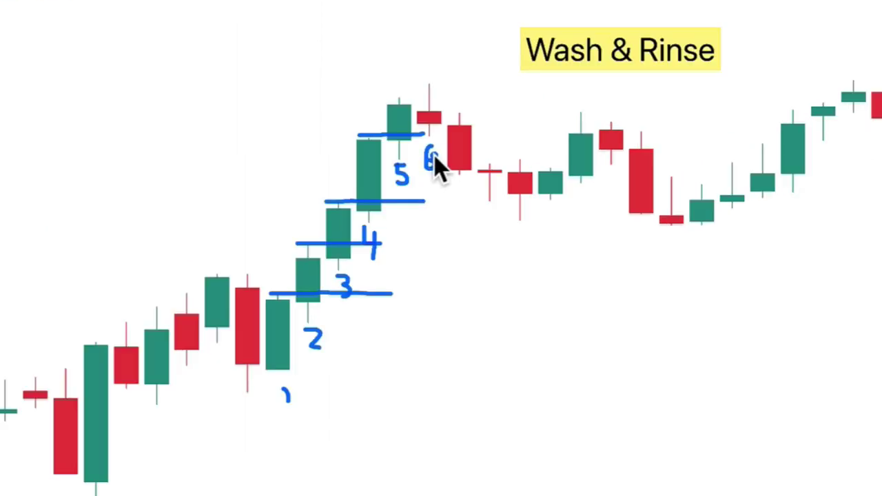
{"action": "key", "text": "ctrl+z"}
{"action": "left_click_drag", "start_coordinate": [413, 126], "coordinate": [410, 131]}
{"action": "left_click_drag", "start_coordinate": [413, 135], "coordinate": [509, 133]}
Write 7 with a down-arrow, W above the peak candle and R under the red candle.
{"action": "left_click_drag", "start_coordinate": [455, 86], "coordinate": [462, 102]}
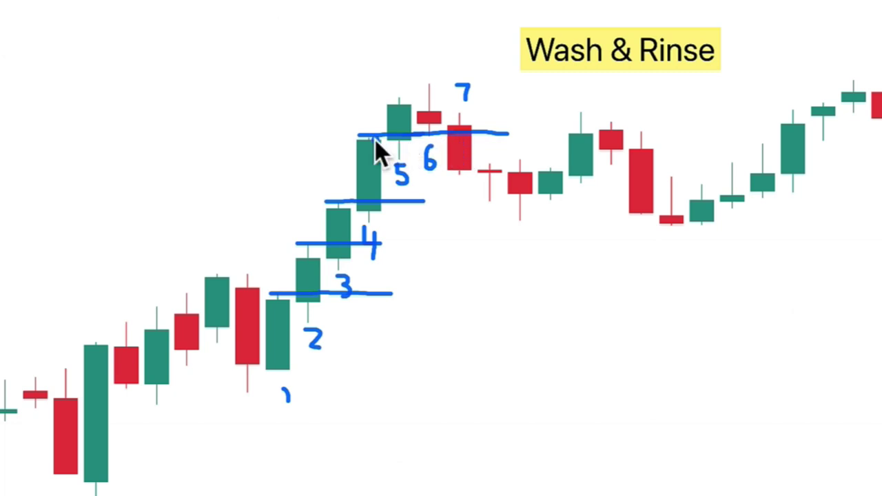
{"action": "left_click_drag", "start_coordinate": [465, 79], "coordinate": [463, 69]}
{"action": "left_click_drag", "start_coordinate": [464, 187], "coordinate": [464, 191]}
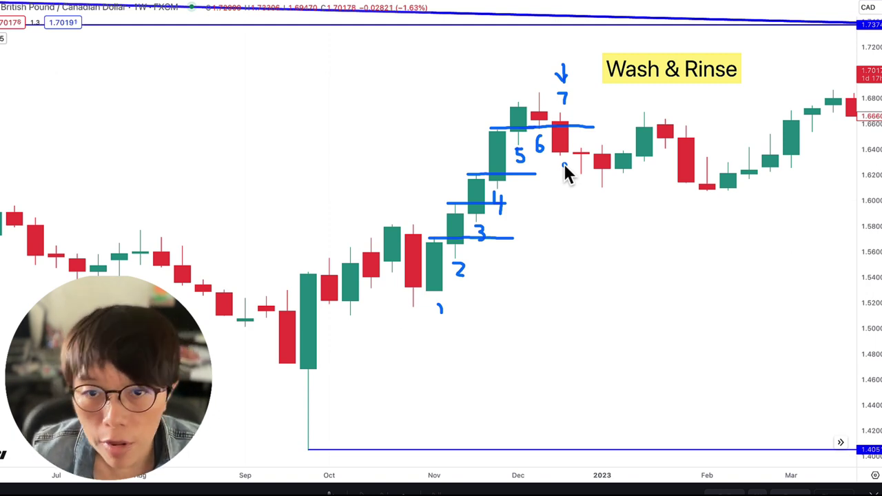
{"action": "left_click_drag", "start_coordinate": [506, 83], "coordinate": [524, 78]}
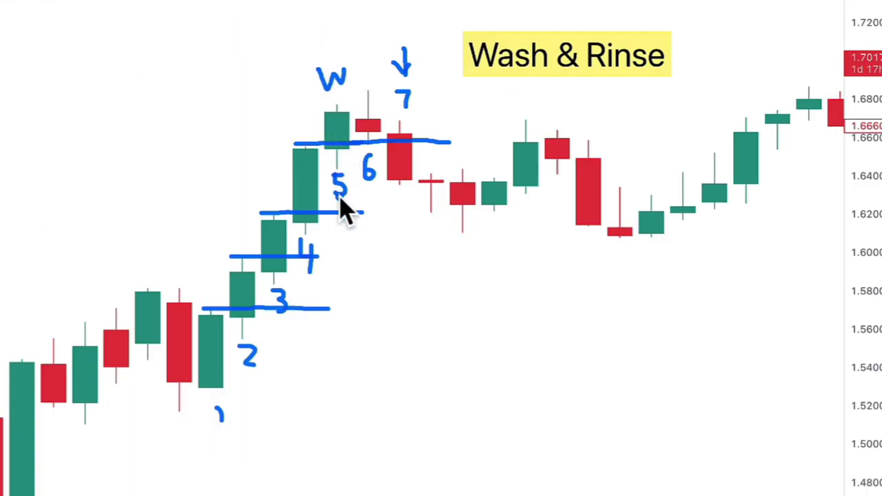
{"action": "left_click_drag", "start_coordinate": [346, 255], "coordinate": [353, 213]}
{"action": "left_click_drag", "start_coordinate": [398, 195], "coordinate": [413, 222]}
{"action": "left_click", "coordinate": [374, 130]}
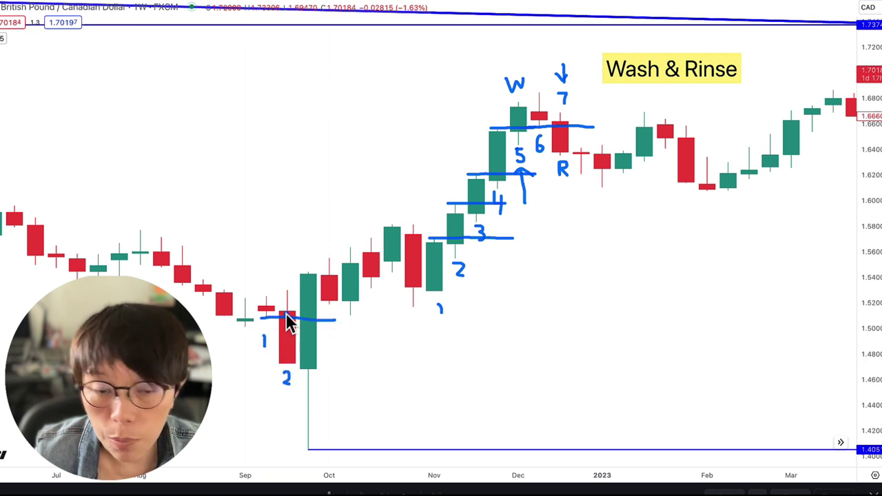
Number the green September candle 3, mark R beneath, and draw an up-arrow on it.
{"action": "key", "text": "ctrl+z"}
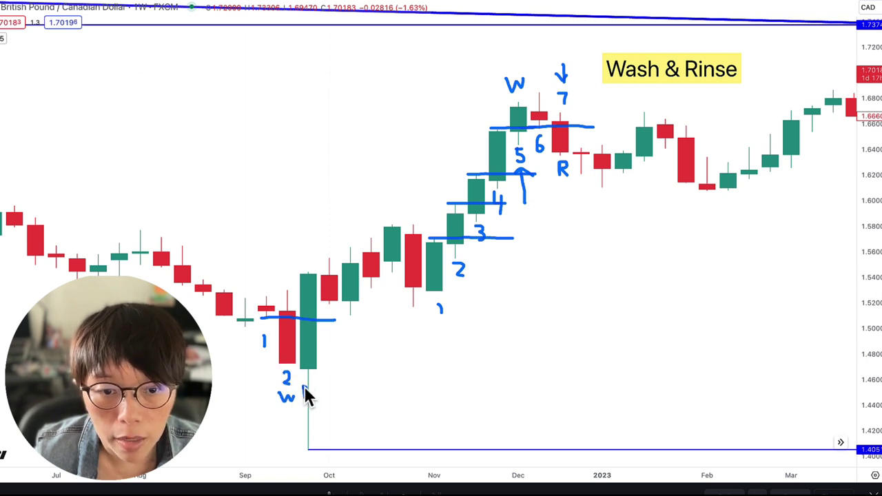
{"action": "left_click_drag", "start_coordinate": [321, 373], "coordinate": [318, 381]}
{"action": "left_click_drag", "start_coordinate": [303, 373], "coordinate": [302, 375]}
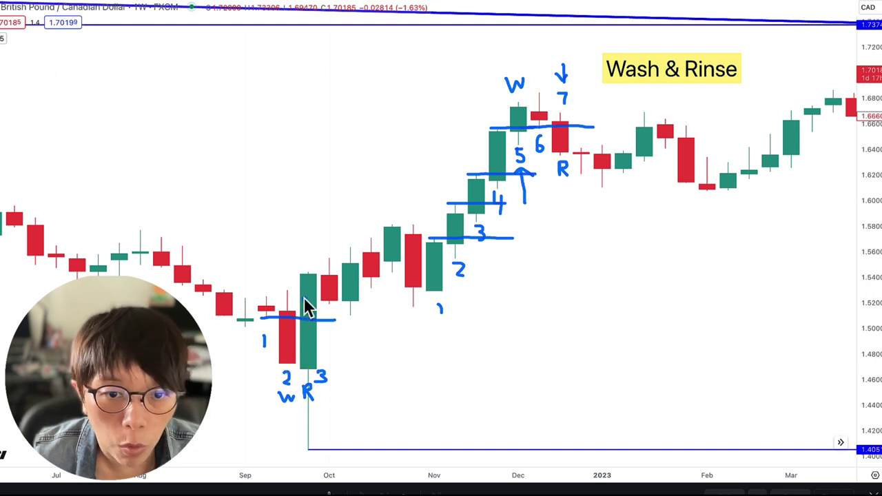
{"action": "mouse_move", "coordinate": [309, 341]}
{"action": "left_mouse_down"}
{"action": "mouse_move", "coordinate": [303, 316]}
{"action": "mouse_move", "coordinate": [315, 317]}
{"action": "left_mouse_up"}
{"action": "left_click_drag", "start_coordinate": [338, 355], "coordinate": [342, 364]}
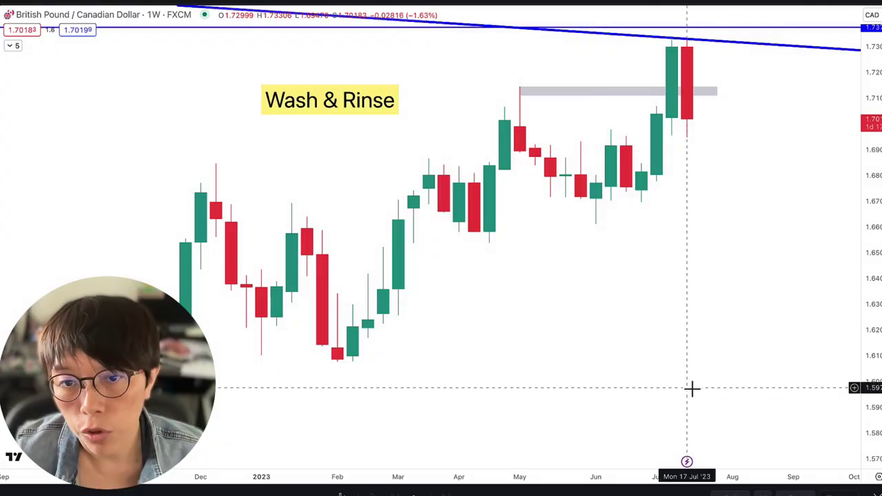
{"action": "scroll", "coordinate": [692, 388], "scroll_direction": "up", "scroll_amount": 2}
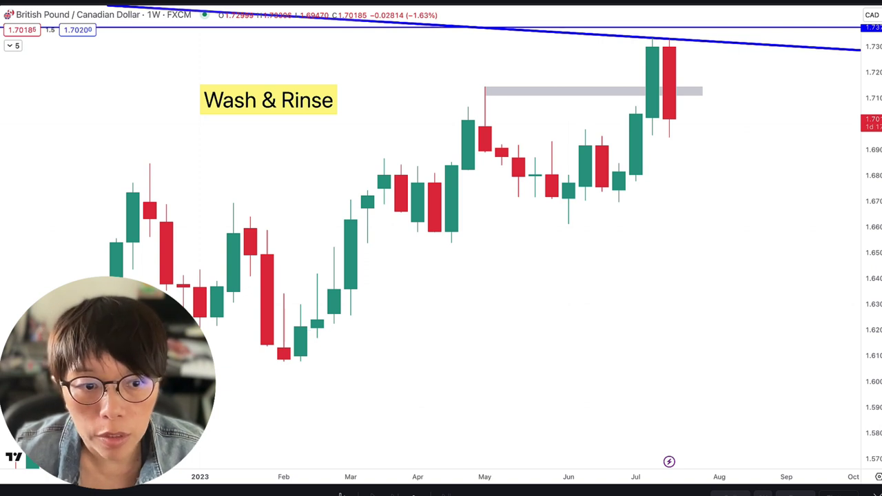
{"action": "mouse_move", "coordinate": [132, 273]}
{"action": "left_mouse_down"}
{"action": "mouse_move", "coordinate": [164, 172]}
{"action": "mouse_move", "coordinate": [308, 354]}
{"action": "mouse_move", "coordinate": [418, 156]}
{"action": "left_mouse_up"}
{"action": "mouse_move", "coordinate": [566, 116]}
{"action": "left_mouse_down"}
{"action": "mouse_move", "coordinate": [639, 184]}
{"action": "mouse_move", "coordinate": [741, 2]}
{"action": "left_mouse_up"}
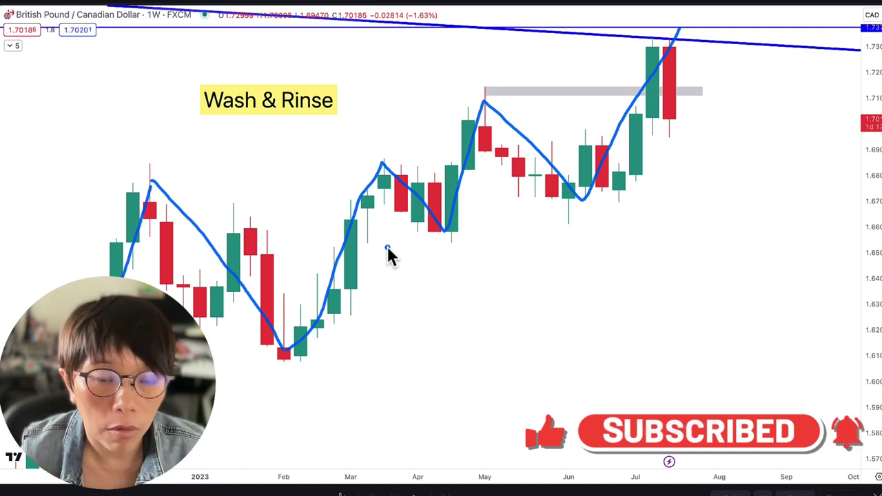
{"action": "key", "text": "Escape"}
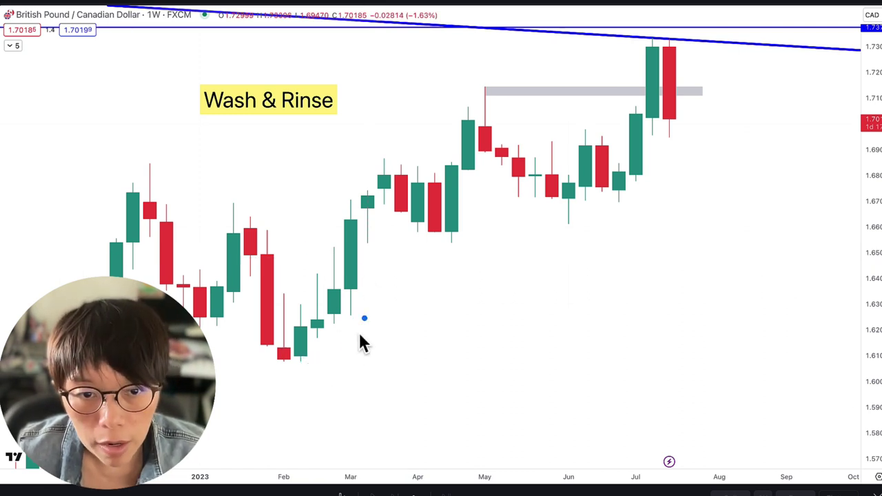
Number the Feb–March 2023 rally candles 1 to 4 in blue with break lines at their highs.
{"action": "mouse_move", "coordinate": [348, 323]}
{"action": "left_mouse_down"}
{"action": "mouse_move", "coordinate": [355, 336]}
{"action": "mouse_move", "coordinate": [334, 346]}
{"action": "left_mouse_up"}
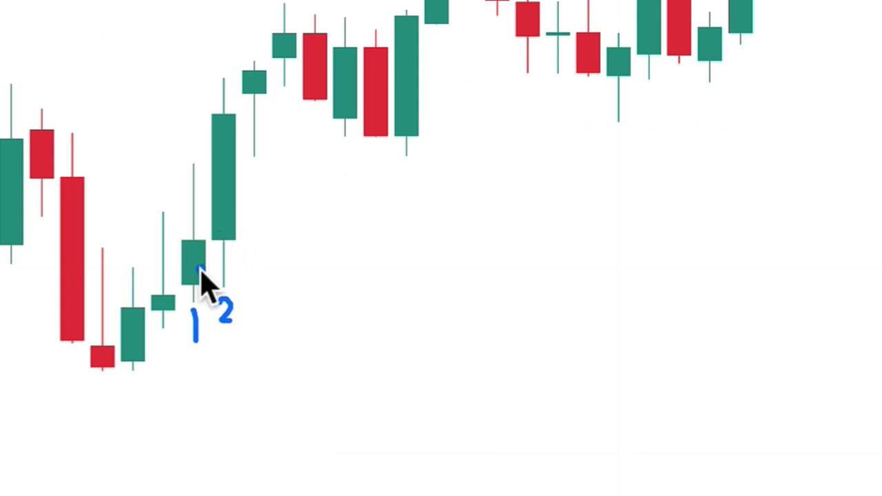
{"action": "left_click_drag", "start_coordinate": [177, 166], "coordinate": [279, 164]}
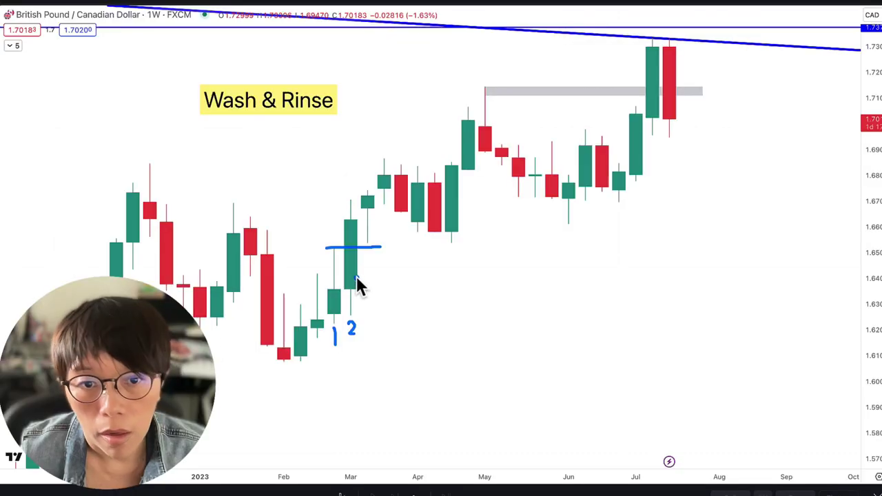
{"action": "left_click_drag", "start_coordinate": [367, 246], "coordinate": [370, 262]}
{"action": "left_click_drag", "start_coordinate": [353, 326], "coordinate": [356, 336]}
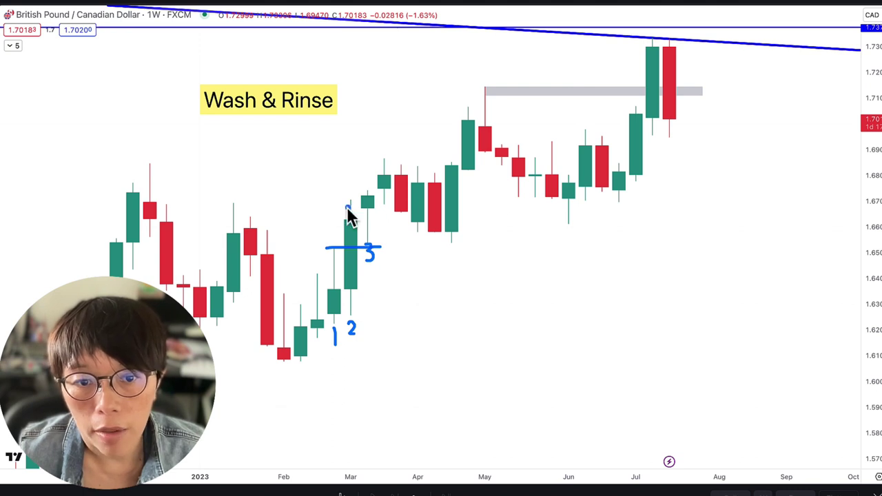
{"action": "left_click_drag", "start_coordinate": [346, 200], "coordinate": [380, 200]}
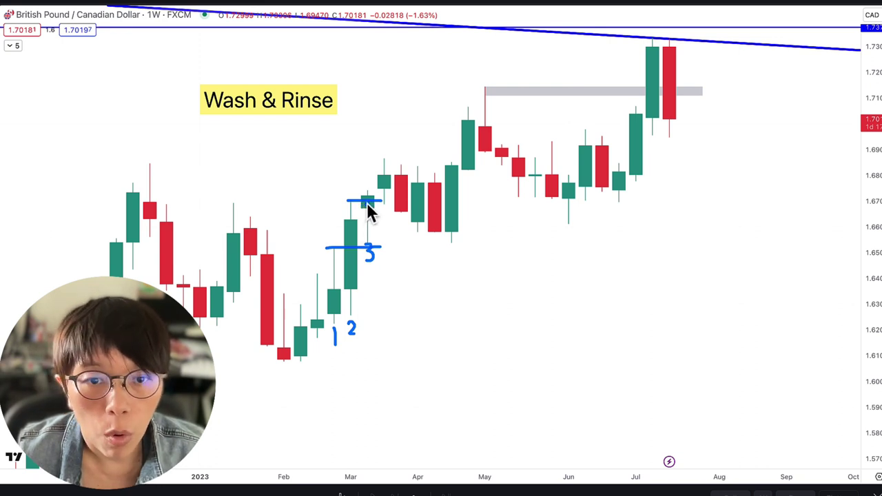
{"action": "left_click_drag", "start_coordinate": [318, 265], "coordinate": [319, 262]}
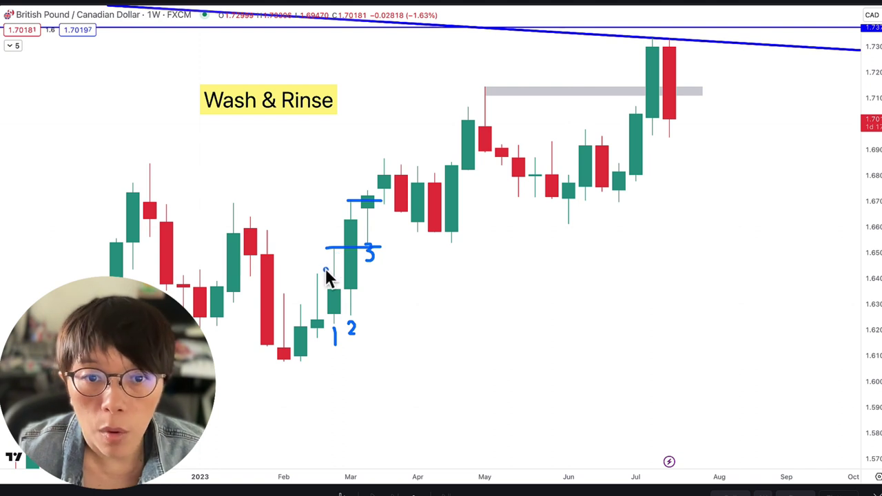
{"action": "left_click_drag", "start_coordinate": [372, 215], "coordinate": [370, 213]}
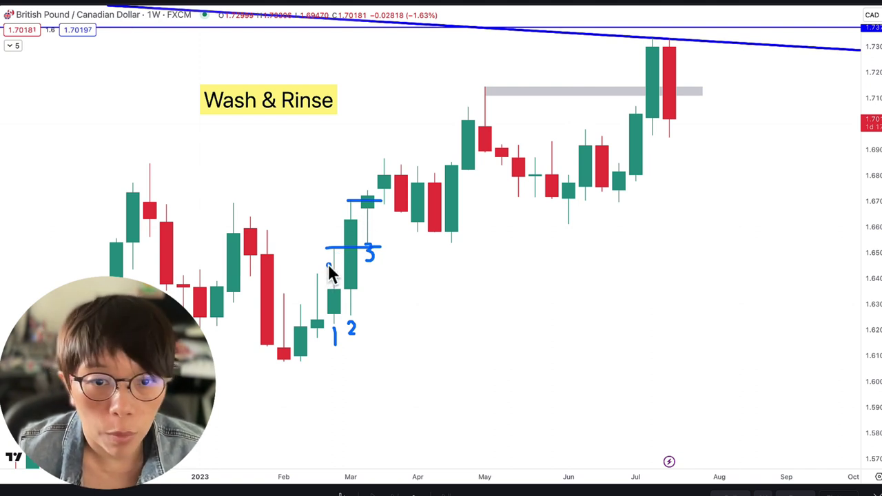
{"action": "left_click_drag", "start_coordinate": [380, 210], "coordinate": [390, 221]}
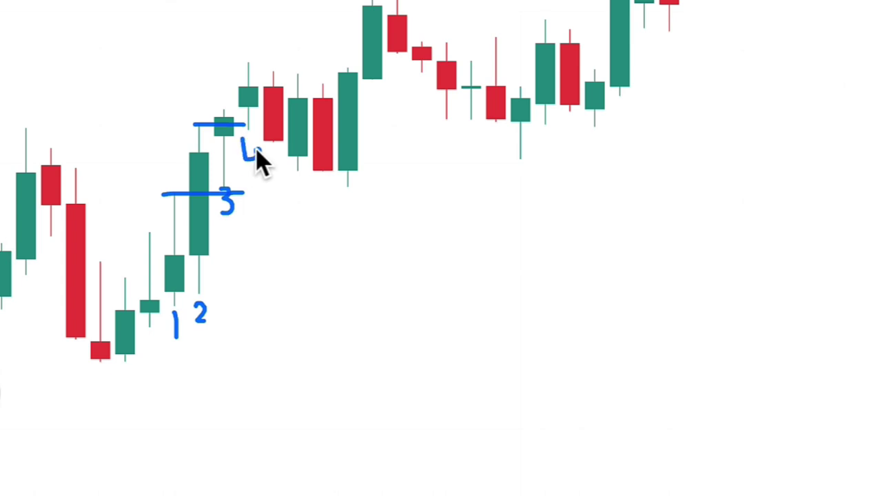
{"action": "left_click_drag", "start_coordinate": [252, 164], "coordinate": [250, 138]}
Write R with a down-arrow and W above the April candles, and draw a level from the December high.
{"action": "left_click_drag", "start_coordinate": [221, 109], "coordinate": [270, 108]}
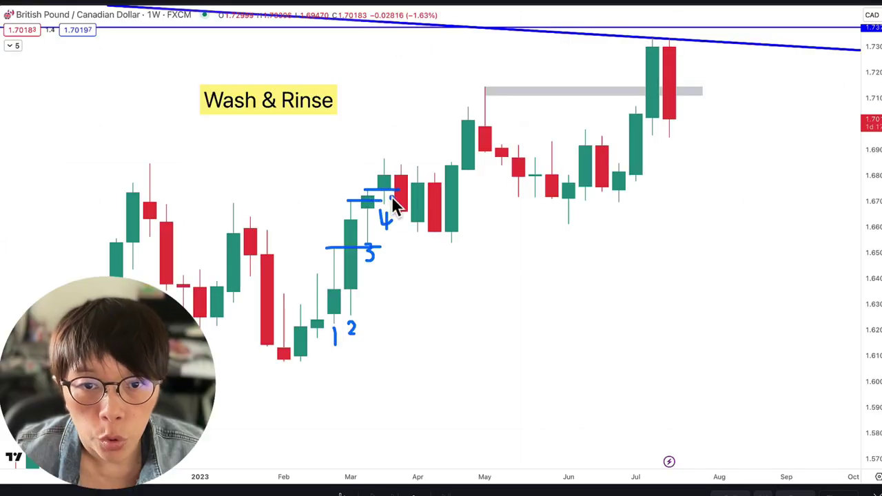
{"action": "left_click_drag", "start_coordinate": [392, 193], "coordinate": [413, 189]}
{"action": "left_click_drag", "start_coordinate": [398, 142], "coordinate": [405, 157]}
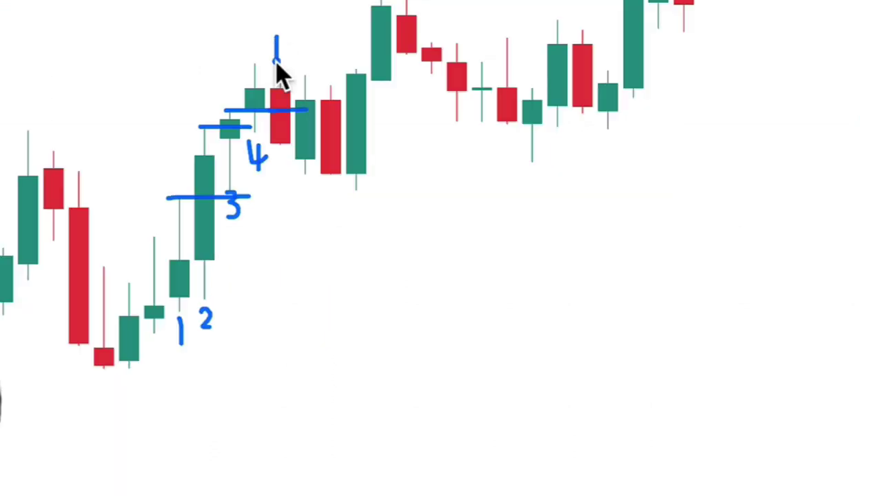
{"action": "left_click_drag", "start_coordinate": [279, 5], "coordinate": [291, 31]}
{"action": "left_click_drag", "start_coordinate": [271, 131], "coordinate": [273, 136]}
{"action": "mouse_move", "coordinate": [241, 48]}
{"action": "left_mouse_down"}
{"action": "mouse_move", "coordinate": [241, 39]}
{"action": "mouse_move", "coordinate": [250, 46]}
{"action": "mouse_move", "coordinate": [258, 36]}
{"action": "left_mouse_up"}
{"action": "left_click", "coordinate": [282, 161]}
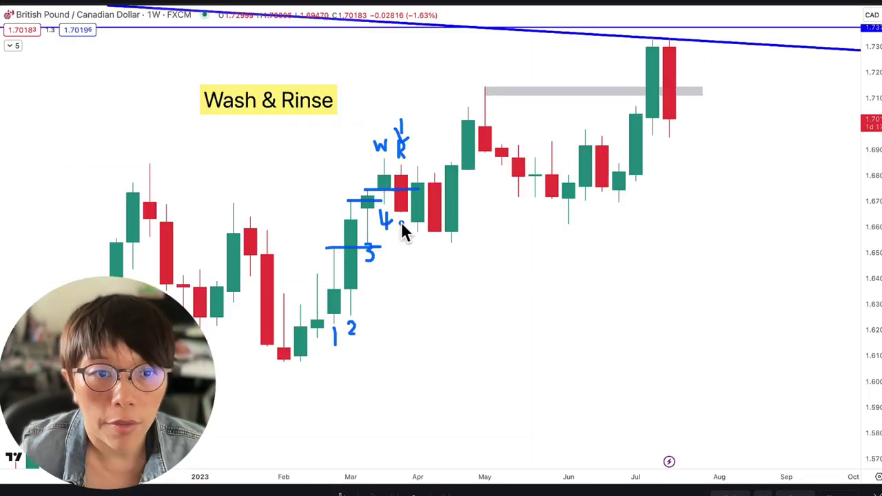
{"action": "left_click_drag", "start_coordinate": [134, 163], "coordinate": [399, 159]}
Write R at the level's left end, then clear all the blue drawings.
{"action": "left_click_drag", "start_coordinate": [117, 154], "coordinate": [120, 165]}
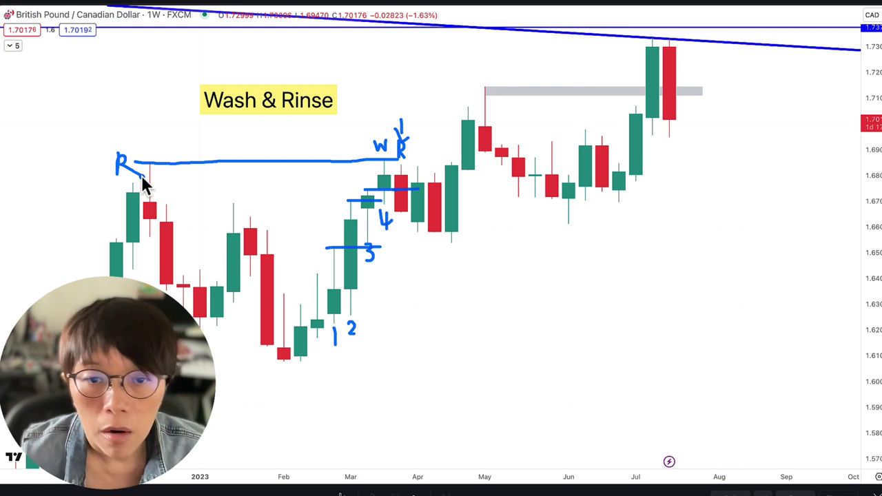
{"action": "key", "text": "Escape"}
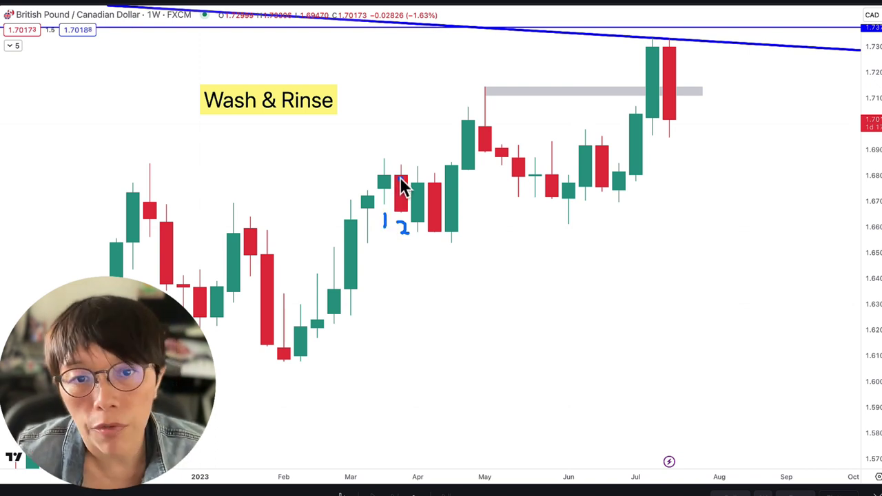
Mark the March highs in magenta, draw a washline across the red candle, and write 3 and 4.
{"action": "left_click_drag", "start_coordinate": [264, 72], "coordinate": [304, 80]}
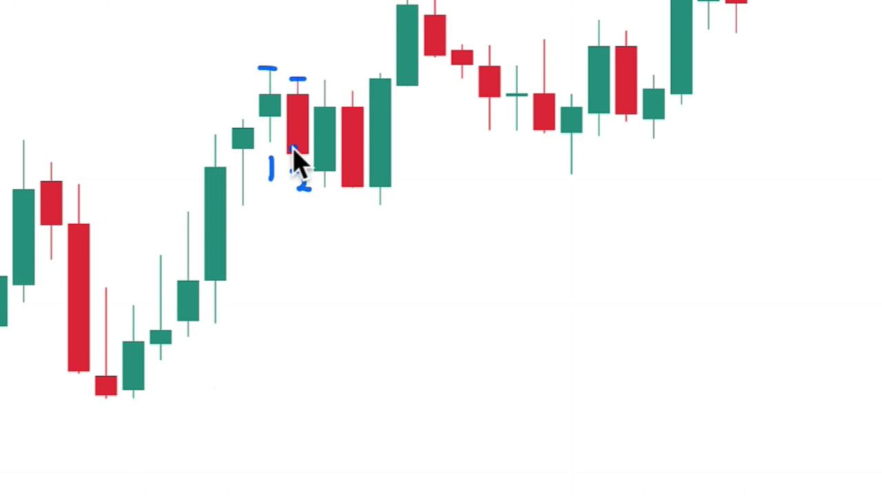
{"action": "left_click_drag", "start_coordinate": [271, 138], "coordinate": [266, 144]}
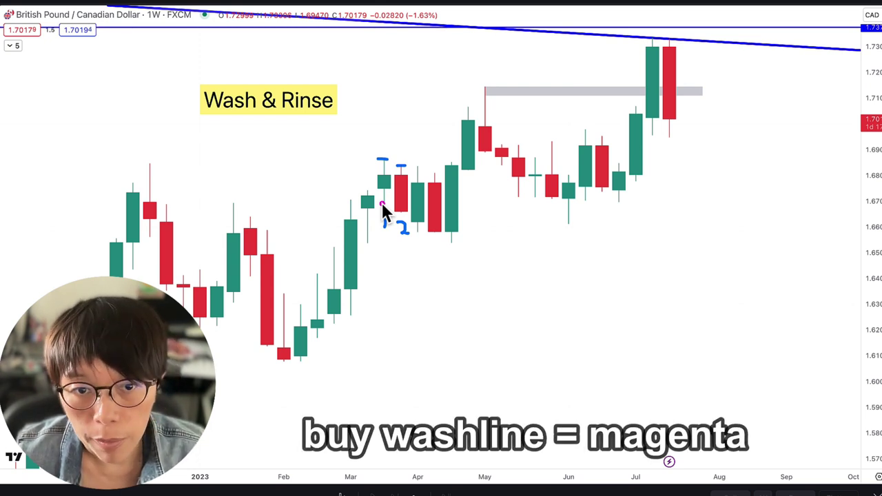
{"action": "left_click_drag", "start_coordinate": [383, 204], "coordinate": [412, 204]}
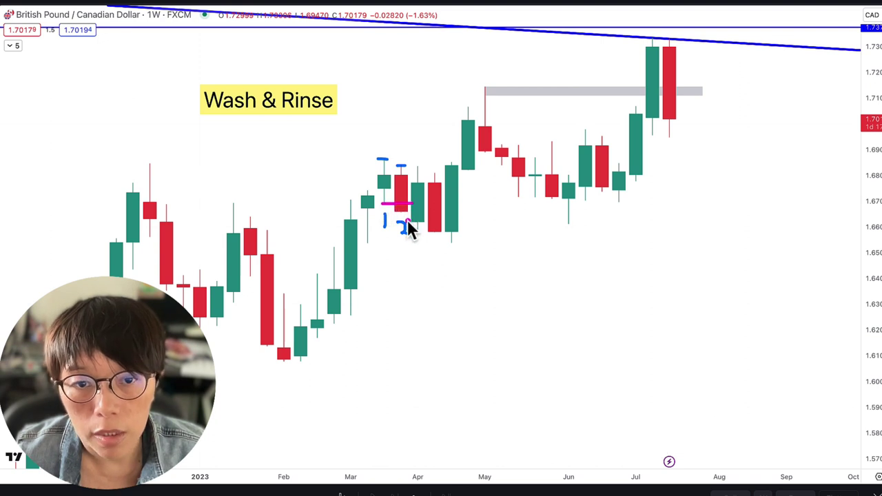
{"action": "left_click", "coordinate": [399, 220]}
{"action": "left_click_drag", "start_coordinate": [399, 219], "coordinate": [418, 246]}
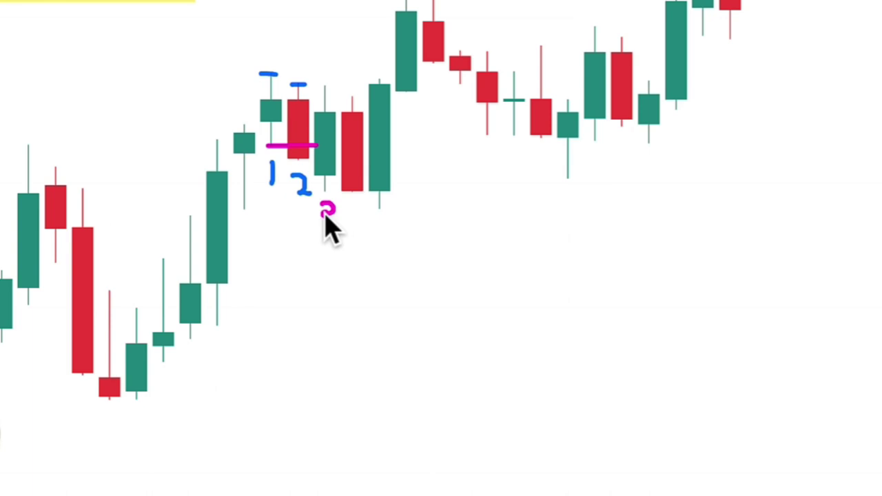
{"action": "left_click_drag", "start_coordinate": [324, 215], "coordinate": [321, 230]}
{"action": "left_click", "coordinate": [297, 166]}
{"action": "left_click_drag", "start_coordinate": [296, 166], "coordinate": [308, 194]}
{"action": "mouse_move", "coordinate": [347, 207]}
{"action": "left_mouse_down"}
{"action": "mouse_move", "coordinate": [349, 219]}
{"action": "mouse_move", "coordinate": [370, 225]}
{"action": "mouse_move", "coordinate": [360, 236]}
{"action": "left_mouse_up"}
{"action": "left_click_drag", "start_coordinate": [316, 145], "coordinate": [432, 143]}
{"action": "mouse_move", "coordinate": [380, 212]}
{"action": "left_mouse_down"}
{"action": "mouse_move", "coordinate": [393, 228]}
{"action": "mouse_move", "coordinate": [380, 279]}
{"action": "mouse_move", "coordinate": [388, 265]}
{"action": "mouse_move", "coordinate": [407, 276]}
{"action": "left_mouse_up"}
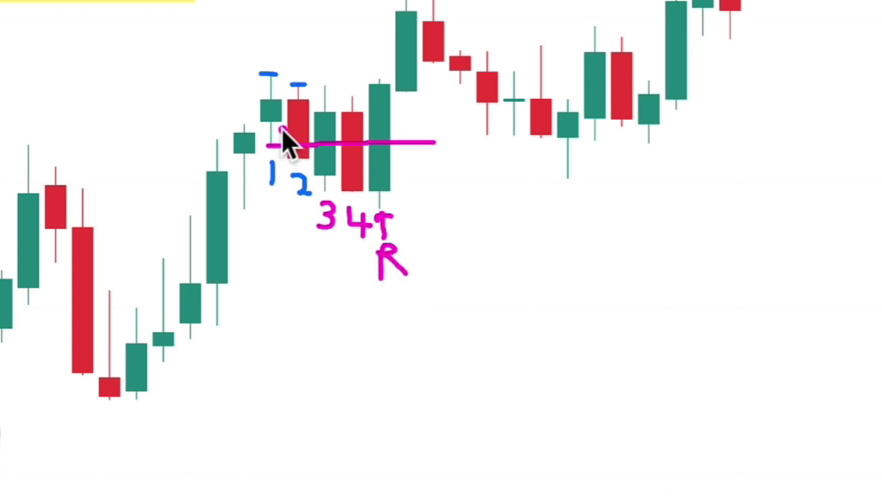
Add a magenta W and R, an arrow up from the washline, and a dotted path from the April high.
{"action": "left_click_drag", "start_coordinate": [298, 55], "coordinate": [310, 43]}
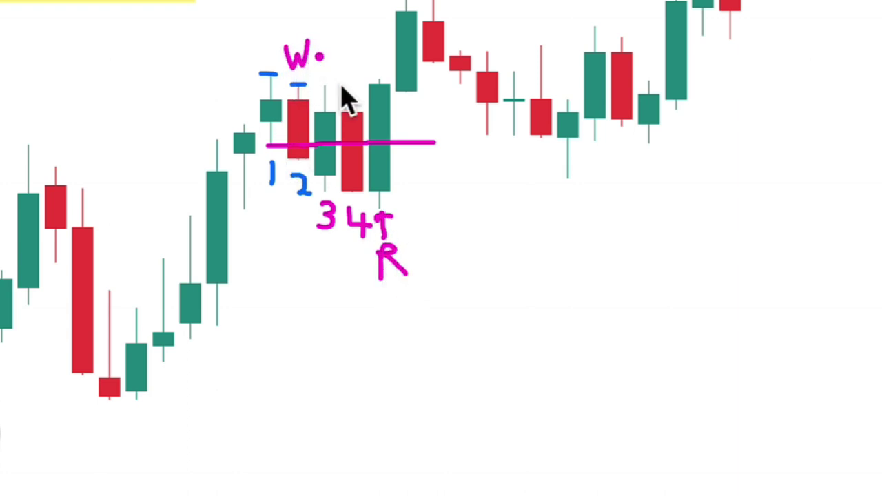
{"action": "left_click_drag", "start_coordinate": [391, 226], "coordinate": [383, 261]}
{"action": "mouse_move", "coordinate": [384, 162]}
{"action": "left_mouse_down"}
{"action": "mouse_move", "coordinate": [400, 10]}
{"action": "mouse_move", "coordinate": [411, 12]}
{"action": "left_mouse_up"}
{"action": "left_click", "coordinate": [386, 333]}
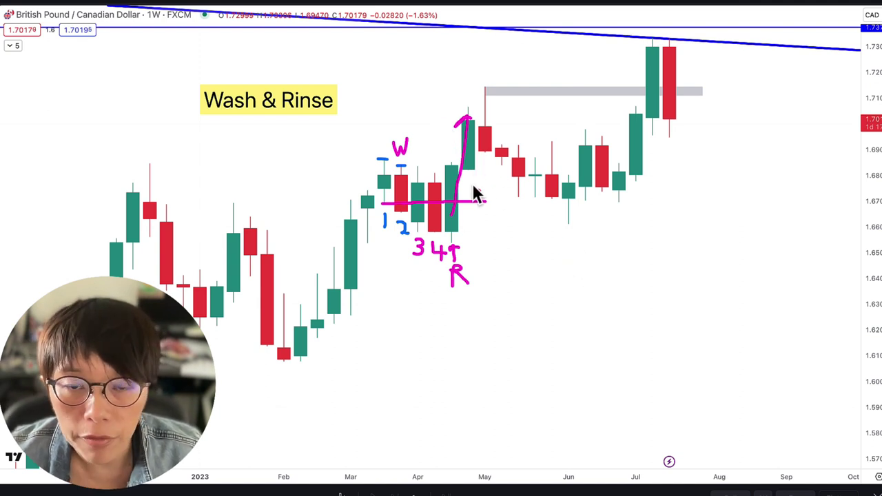
{"action": "left_click_drag", "start_coordinate": [482, 110], "coordinate": [563, 183]}
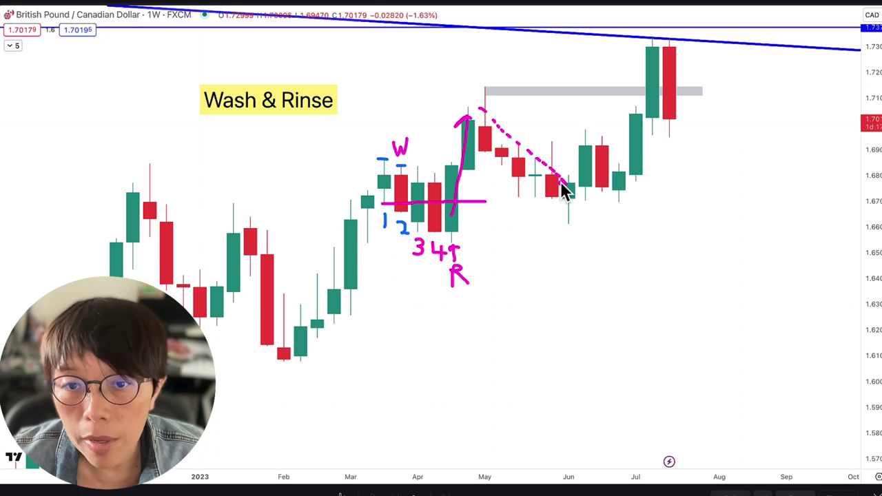
{"action": "left_click", "coordinate": [560, 232]}
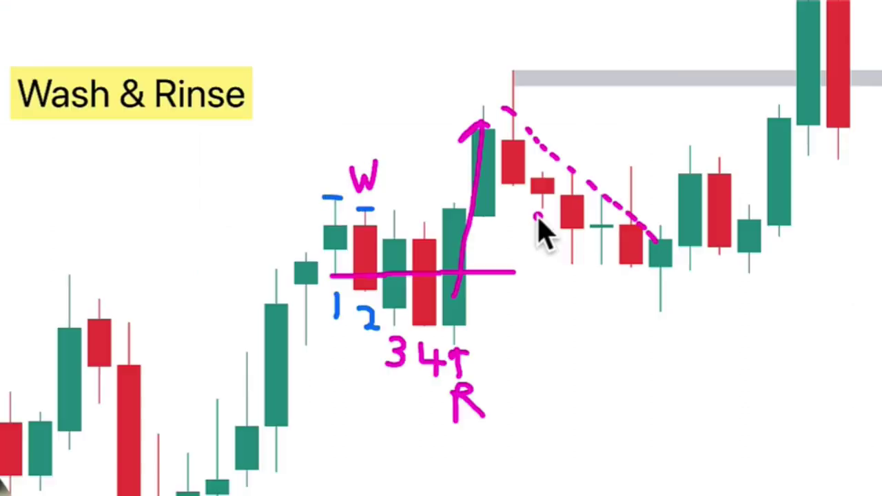
Count the May pullback 1–5 in magenta, extend the washline, and add an up-arrow, R and W.
{"action": "mouse_move", "coordinate": [539, 219]}
{"action": "left_mouse_down"}
{"action": "mouse_move", "coordinate": [552, 233]}
{"action": "mouse_move", "coordinate": [520, 238]}
{"action": "left_mouse_up"}
{"action": "left_click_drag", "start_coordinate": [514, 186], "coordinate": [555, 186]}
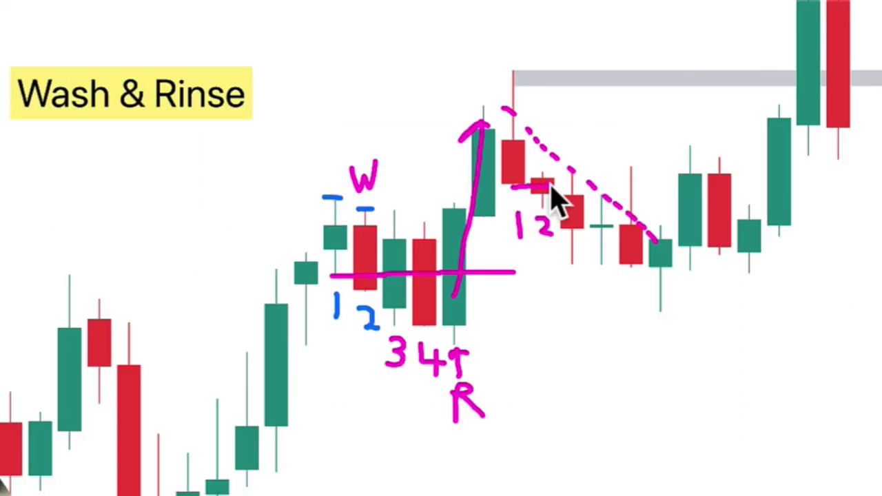
{"action": "left_click_drag", "start_coordinate": [567, 254], "coordinate": [570, 279]}
{"action": "left_click_drag", "start_coordinate": [545, 208], "coordinate": [610, 209]}
{"action": "mouse_move", "coordinate": [594, 270]}
{"action": "left_mouse_down"}
{"action": "mouse_move", "coordinate": [590, 277]}
{"action": "mouse_move", "coordinate": [602, 289]}
{"action": "mouse_move", "coordinate": [630, 286]}
{"action": "mouse_move", "coordinate": [634, 305]}
{"action": "left_mouse_up"}
{"action": "left_click_drag", "start_coordinate": [629, 269], "coordinate": [637, 271]}
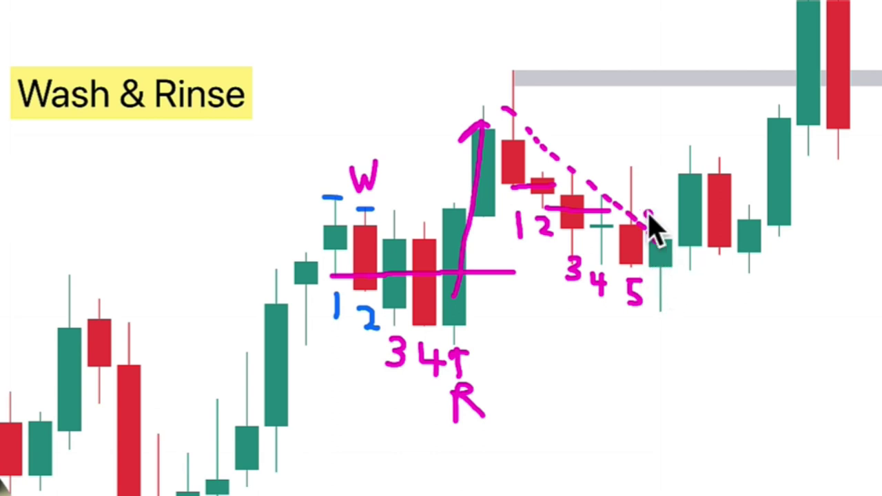
{"action": "left_click_drag", "start_coordinate": [562, 208], "coordinate": [767, 208]}
{"action": "mouse_move", "coordinate": [687, 273]}
{"action": "left_mouse_down"}
{"action": "mouse_move", "coordinate": [683, 281]}
{"action": "mouse_move", "coordinate": [688, 267]}
{"action": "left_mouse_up"}
{"action": "left_click_drag", "start_coordinate": [688, 269], "coordinate": [717, 286]}
{"action": "mouse_move", "coordinate": [686, 331]}
{"action": "left_mouse_down"}
{"action": "mouse_move", "coordinate": [689, 348]}
{"action": "mouse_move", "coordinate": [694, 340]}
{"action": "mouse_move", "coordinate": [710, 358]}
{"action": "left_mouse_up"}
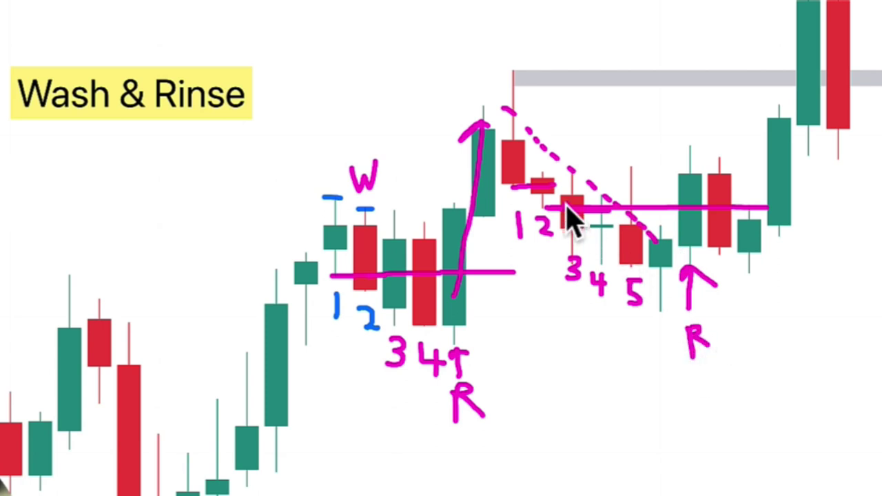
{"action": "left_click_drag", "start_coordinate": [556, 140], "coordinate": [586, 147]}
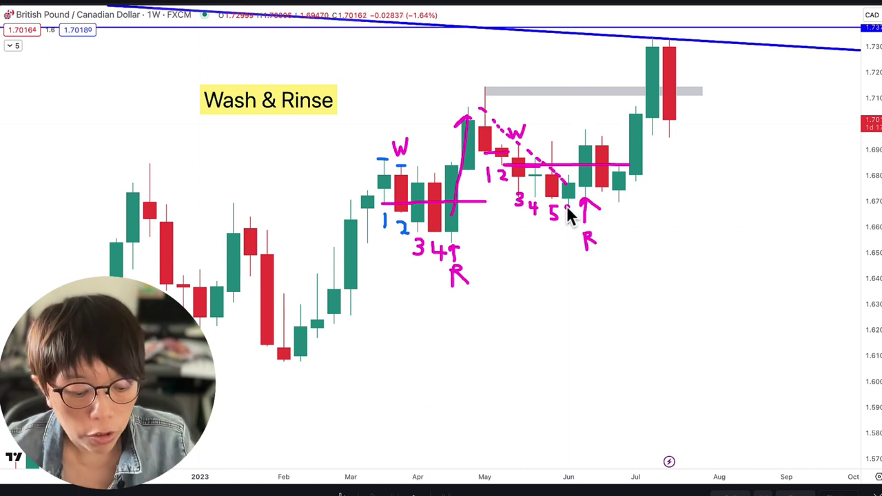
Clear the magenta marks and write blue 1 and 2 under the late-June and July candles.
{"action": "key", "text": "Escape"}
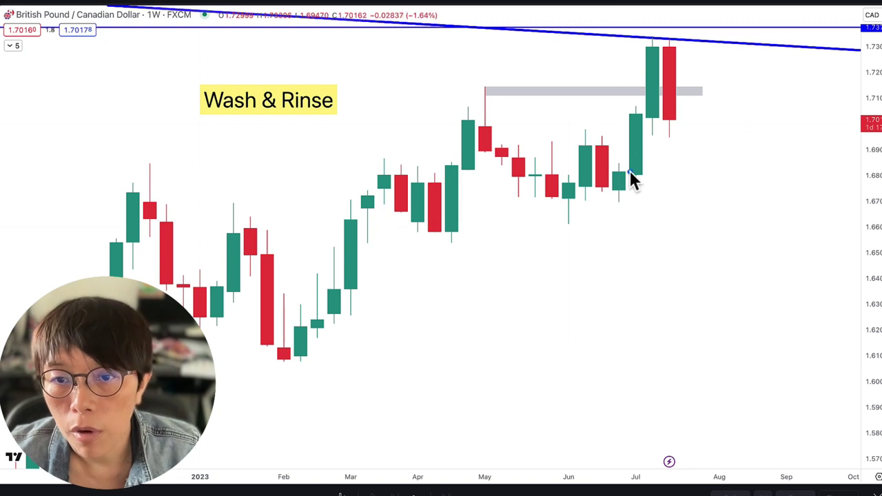
{"action": "mouse_move", "coordinate": [634, 189]}
{"action": "left_mouse_down"}
{"action": "mouse_move", "coordinate": [640, 201]}
{"action": "mouse_move", "coordinate": [616, 212]}
{"action": "left_mouse_up"}
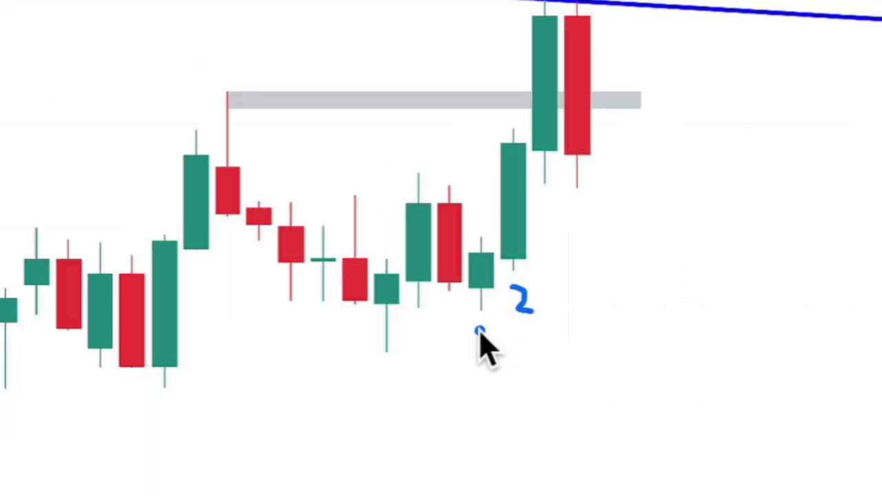
{"action": "left_click_drag", "start_coordinate": [479, 331], "coordinate": [480, 352]}
{"action": "left_click_drag", "start_coordinate": [477, 264], "coordinate": [479, 269]}
Draw a blue washline across the candles and touch up the 1 and 2 labels.
{"action": "left_click_drag", "start_coordinate": [466, 237], "coordinate": [598, 237]}
{"action": "left_click_drag", "start_coordinate": [510, 374], "coordinate": [512, 379]}
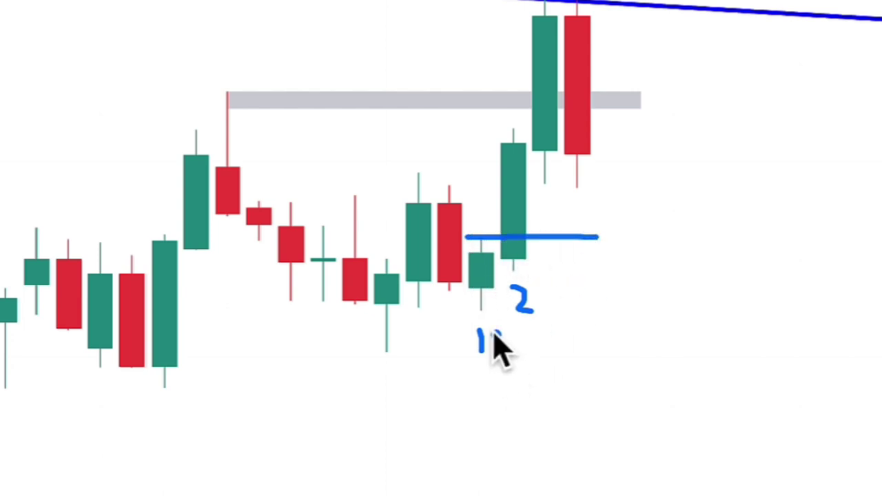
{"action": "left_click_drag", "start_coordinate": [504, 257], "coordinate": [508, 261]}
{"action": "left_click_drag", "start_coordinate": [477, 298], "coordinate": [481, 293]}
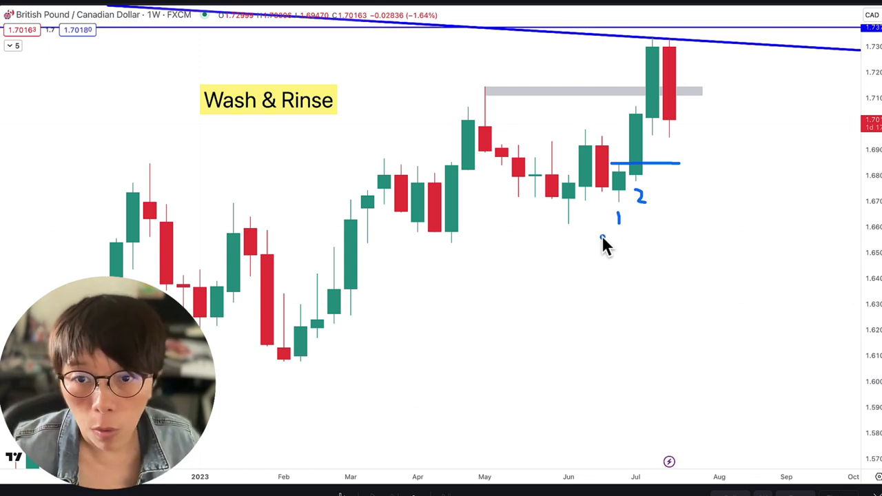
{"action": "left_click_drag", "start_coordinate": [635, 193], "coordinate": [640, 198]}
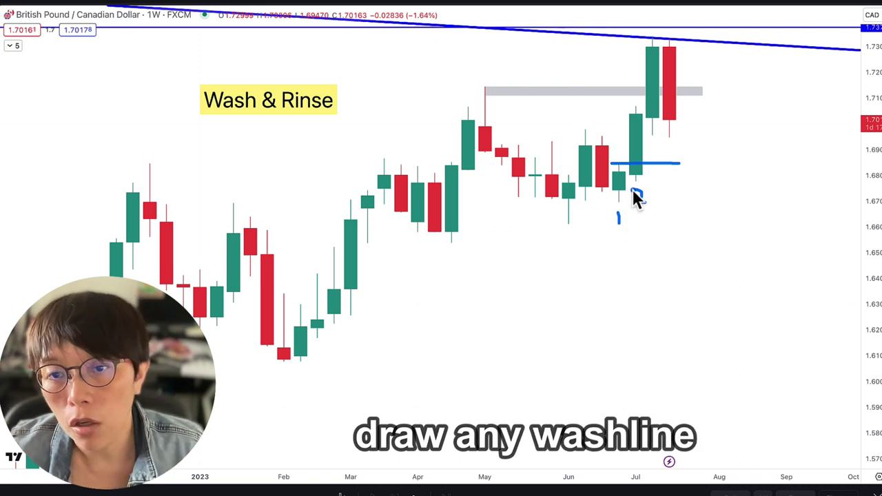
Write blue counts 2 and 3 and draw the second washline across the July candles.
{"action": "left_click_drag", "start_coordinate": [649, 141], "coordinate": [652, 154]}
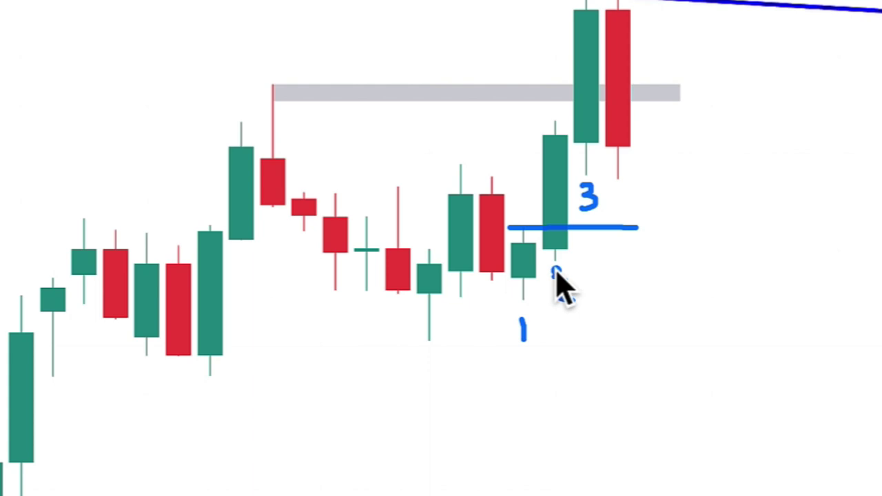
{"action": "left_click_drag", "start_coordinate": [556, 272], "coordinate": [574, 301]}
{"action": "left_click_drag", "start_coordinate": [538, 119], "coordinate": [670, 123]}
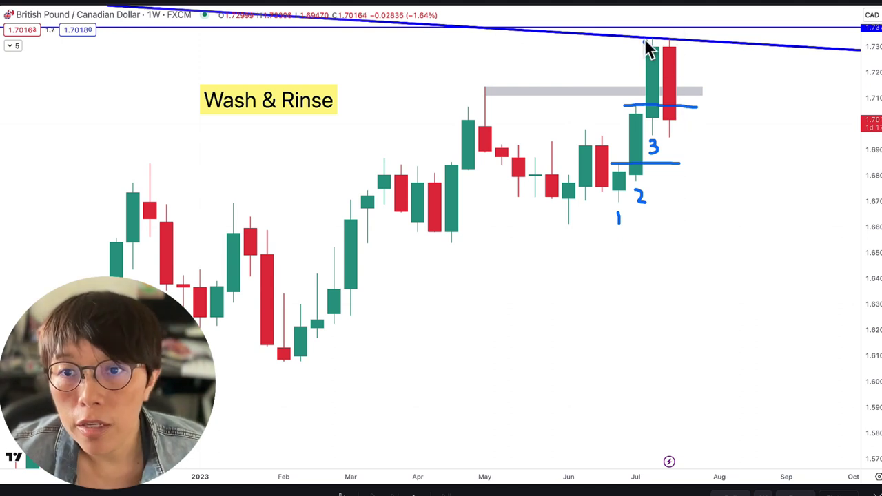
Mark W and R above the two July high candles, undoing a stray blue dot.
{"action": "mouse_move", "coordinate": [638, 17]}
{"action": "left_mouse_down"}
{"action": "mouse_move", "coordinate": [648, 38]}
{"action": "mouse_move", "coordinate": [659, 18]}
{"action": "left_mouse_up"}
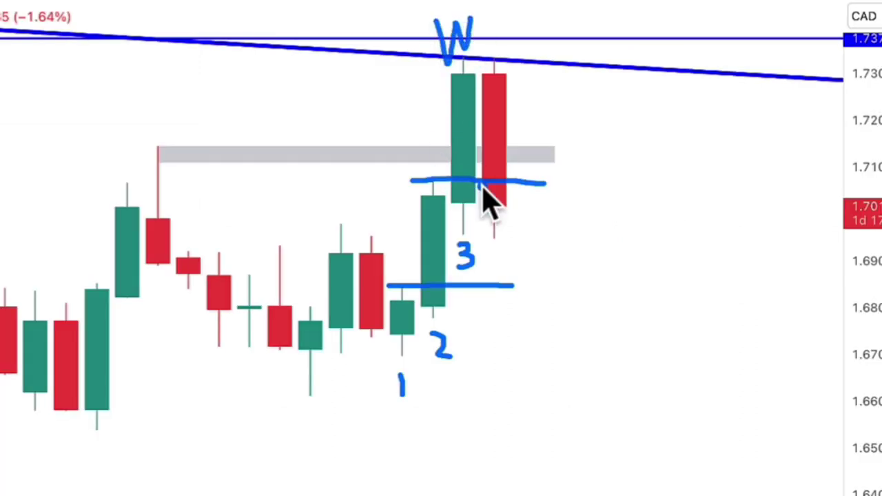
{"action": "left_click", "coordinate": [446, 106]}
{"action": "key", "text": "ctrl+z"}
{"action": "mouse_move", "coordinate": [491, 61]}
{"action": "left_mouse_down"}
{"action": "mouse_move", "coordinate": [504, 25]}
{"action": "mouse_move", "coordinate": [511, 64]}
{"action": "left_mouse_up"}
{"action": "left_click", "coordinate": [503, 309]}
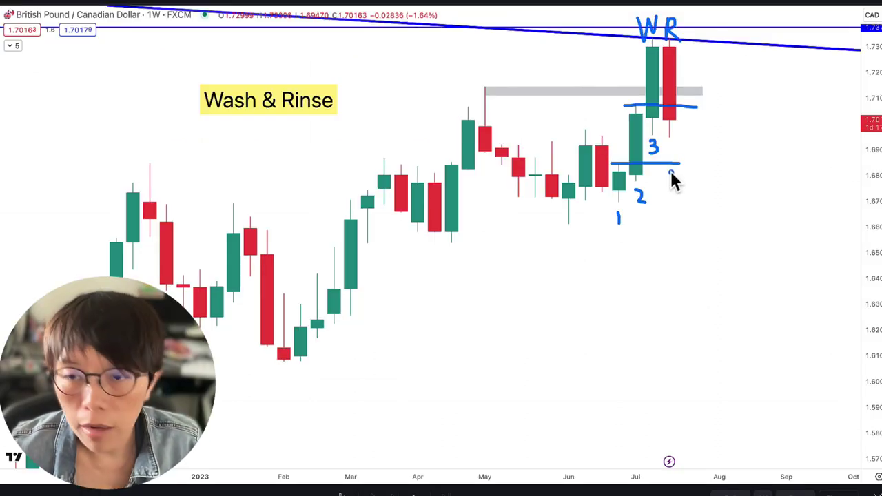
{"action": "key", "text": "Escape"}
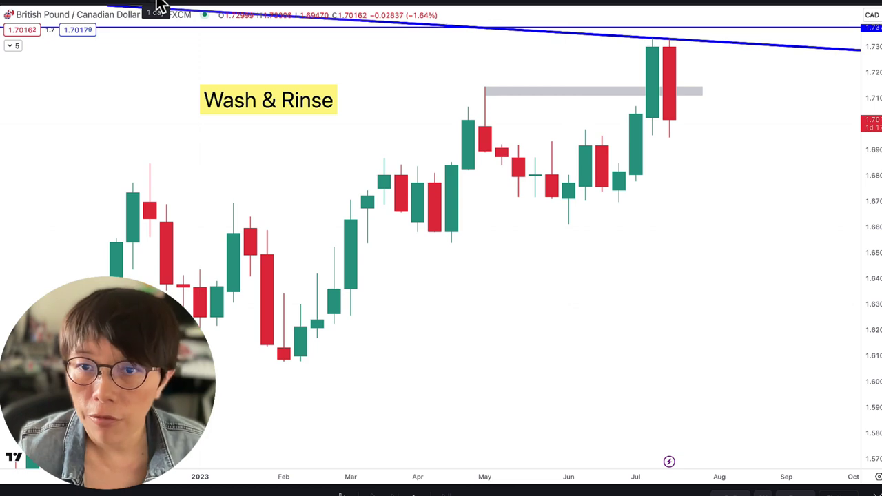
Switch GBP/CAD to the 1D interval and frame the July candles by panning and stretching the price scale.
{"action": "left_click", "coordinate": [157, 5]}
{"action": "scroll", "coordinate": [621, 309], "scroll_direction": "down", "scroll_amount": 4}
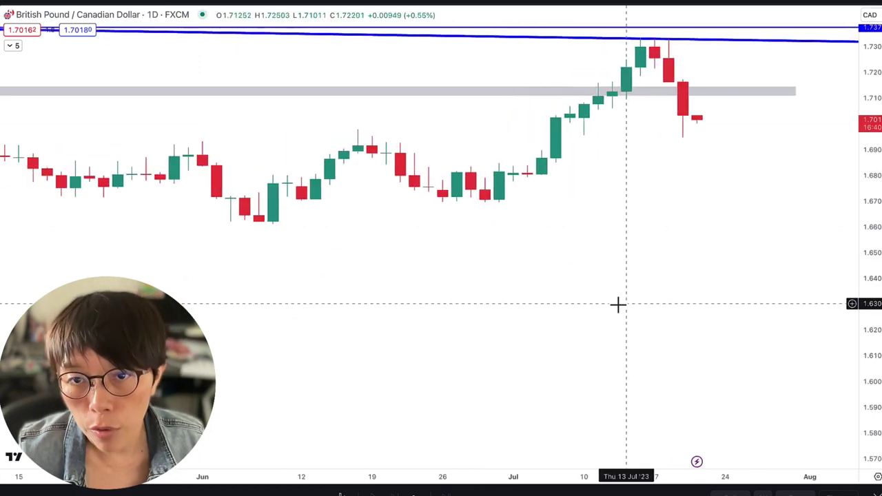
{"action": "left_click_drag", "start_coordinate": [599, 295], "coordinate": [494, 319]}
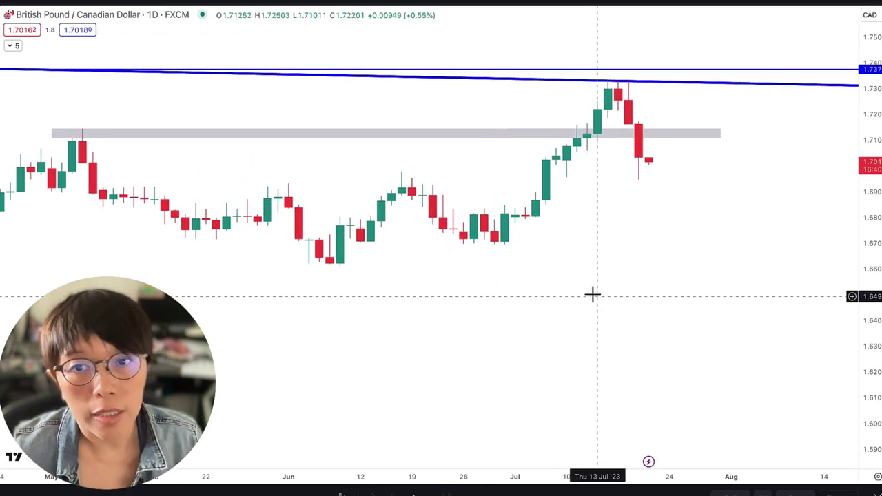
{"action": "scroll", "coordinate": [600, 278], "scroll_direction": "up", "scroll_amount": 1}
{"action": "left_click_drag", "start_coordinate": [876, 315], "coordinate": [877, 196]}
{"action": "left_click_drag", "start_coordinate": [709, 227], "coordinate": [727, 252]}
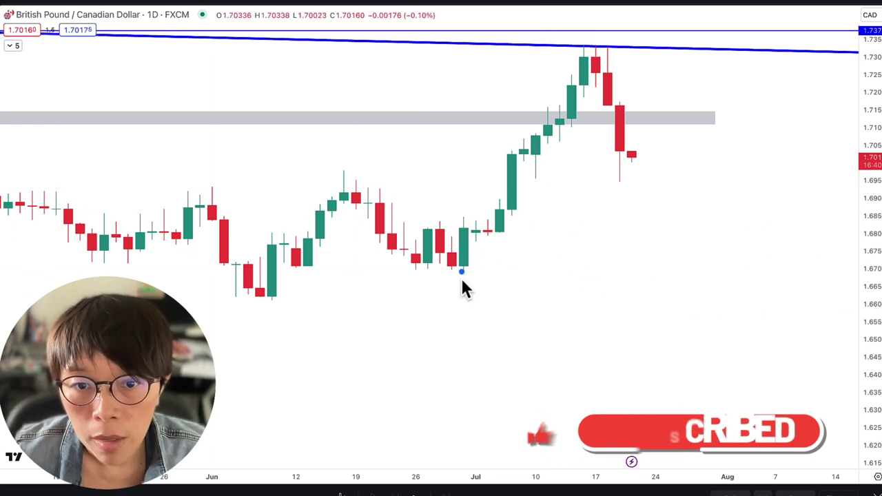
Number the first daily breaks 1, 2 and 3 in blue with washlines across the candle tops.
{"action": "left_click_drag", "start_coordinate": [464, 279], "coordinate": [455, 300]}
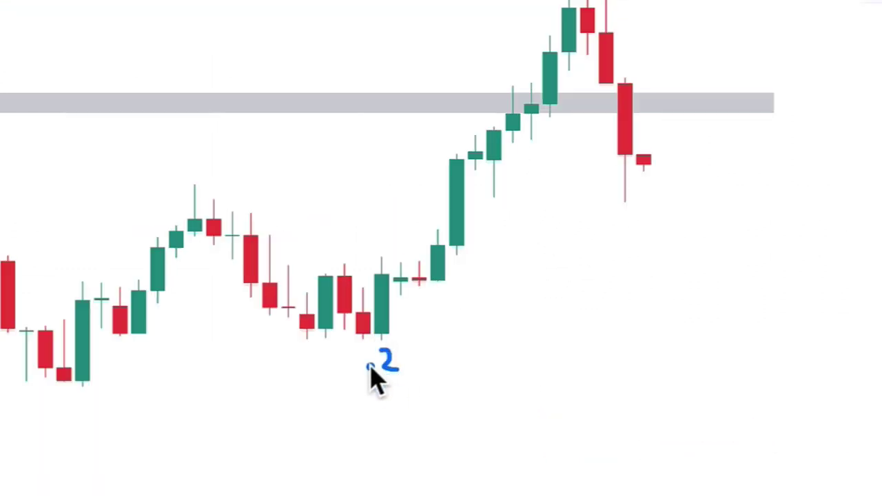
{"action": "left_click_drag", "start_coordinate": [359, 290], "coordinate": [404, 290]}
{"action": "left_click_drag", "start_coordinate": [418, 260], "coordinate": [460, 262]}
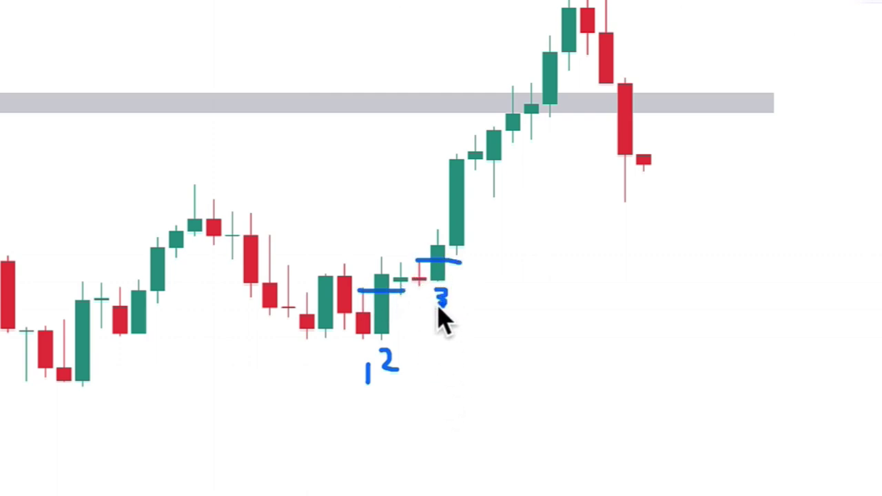
{"action": "left_click", "coordinate": [441, 313]}
{"action": "left_click_drag", "start_coordinate": [439, 293], "coordinate": [438, 307]}
{"action": "left_click", "coordinate": [423, 304]}
{"action": "left_click_drag", "start_coordinate": [423, 290], "coordinate": [424, 295]}
Continue the blue count with 4, 5 and 6, each with its washline, and begin 7.
{"action": "left_click_drag", "start_coordinate": [468, 263], "coordinate": [468, 278]}
{"action": "left_click_drag", "start_coordinate": [430, 231], "coordinate": [483, 229]}
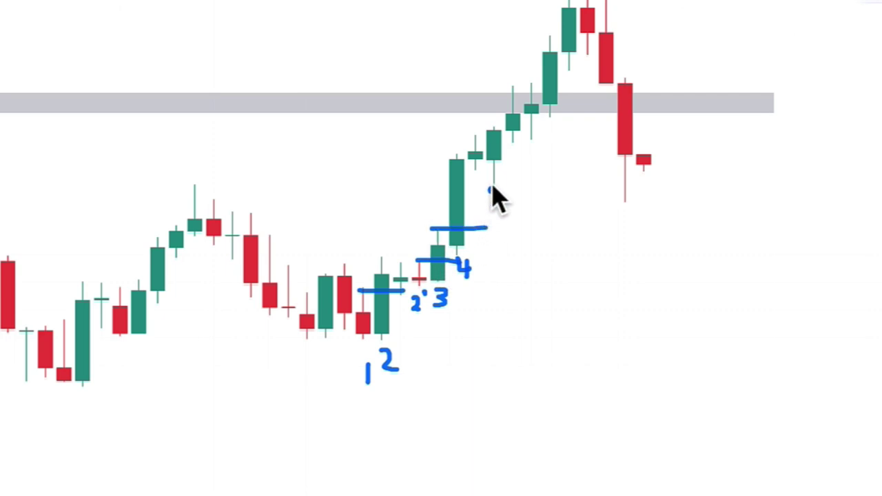
{"action": "left_click_drag", "start_coordinate": [477, 183], "coordinate": [472, 184]}
{"action": "left_click_drag", "start_coordinate": [452, 157], "coordinate": [518, 157]}
{"action": "left_click_drag", "start_coordinate": [497, 191], "coordinate": [492, 191]}
{"action": "left_click_drag", "start_coordinate": [477, 140], "coordinate": [508, 140]}
{"action": "mouse_move", "coordinate": [514, 143]}
{"action": "left_mouse_down"}
{"action": "mouse_move", "coordinate": [525, 144]}
{"action": "mouse_move", "coordinate": [518, 153]}
{"action": "left_mouse_up"}
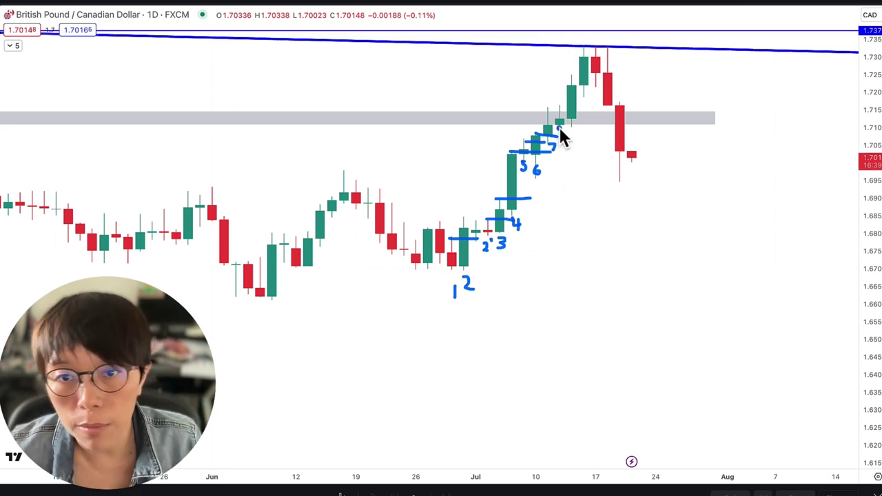
Complete the count near the top candles, circle the red candle and write R beside the top line.
{"action": "left_click", "coordinate": [480, 158]}
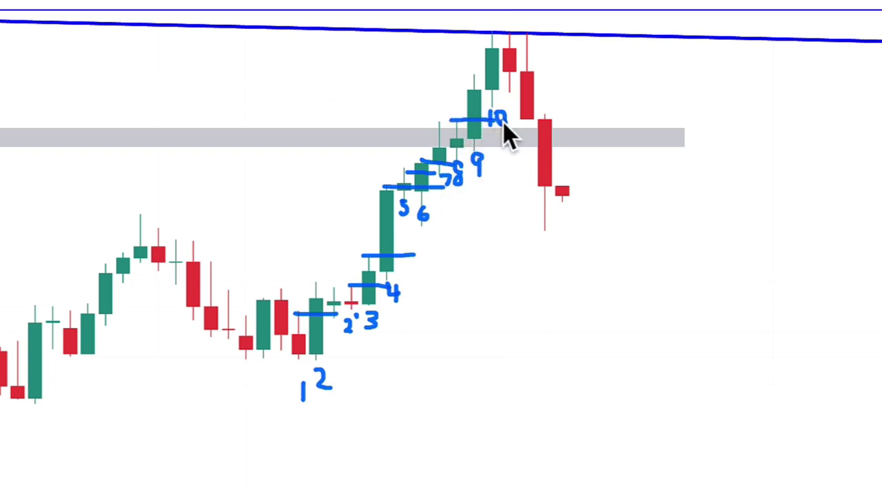
{"action": "left_click", "coordinate": [587, 93]}
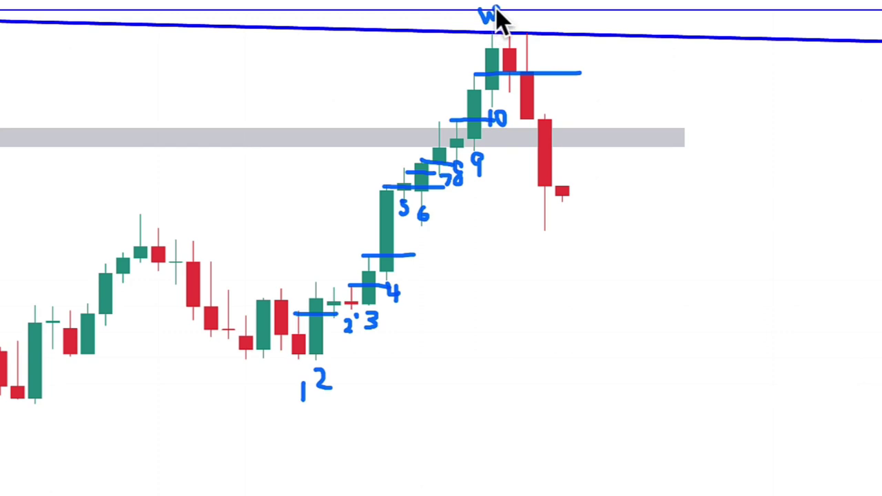
{"action": "left_click_drag", "start_coordinate": [531, 115], "coordinate": [535, 68]}
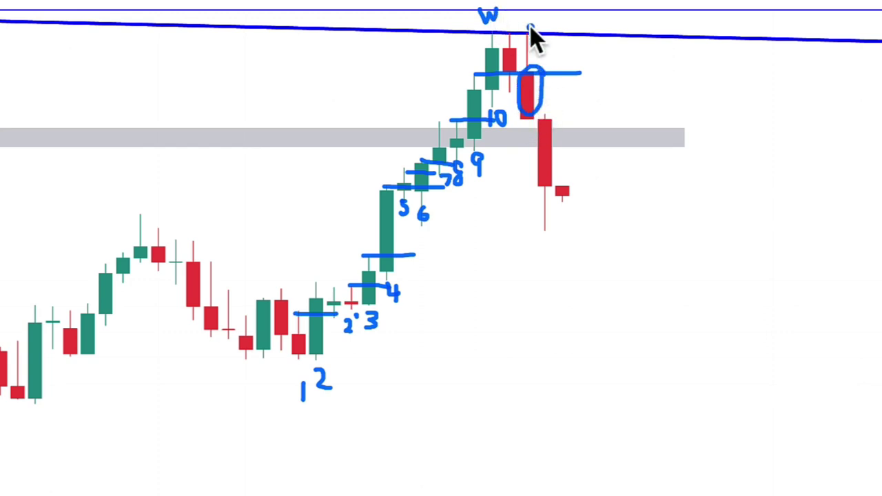
{"action": "left_click_drag", "start_coordinate": [533, 13], "coordinate": [544, 35]}
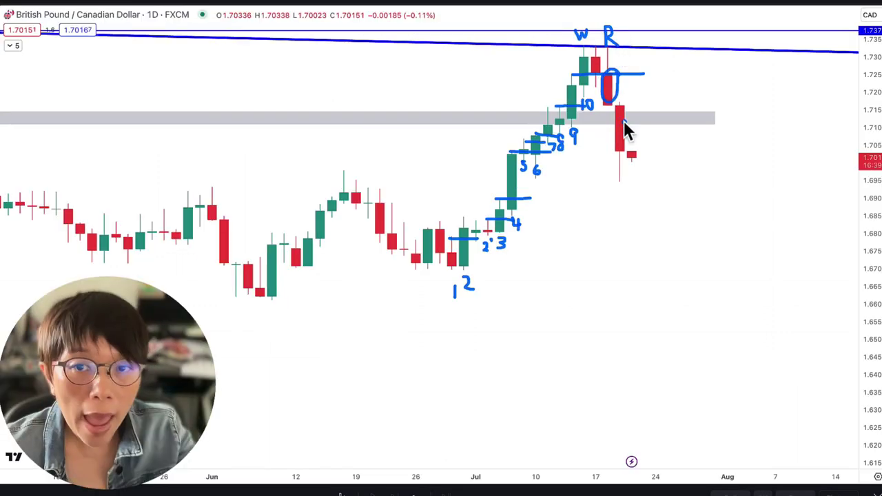
{"action": "left_click_drag", "start_coordinate": [611, 129], "coordinate": [613, 134]}
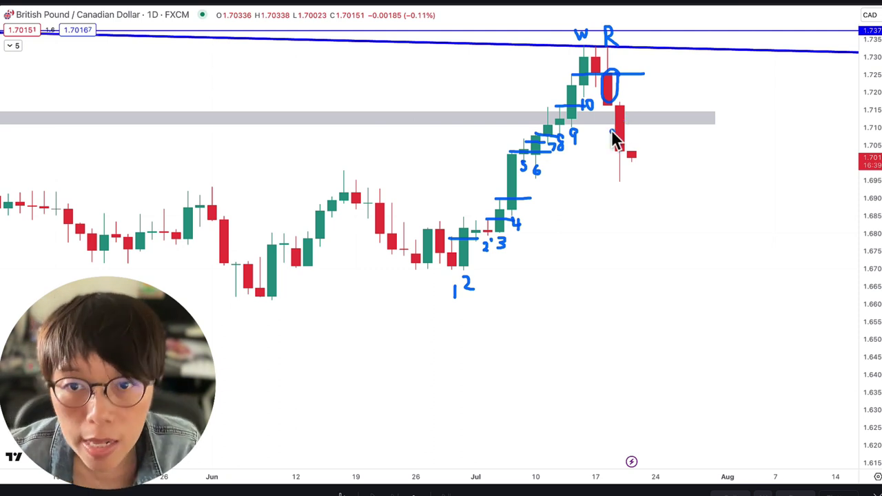